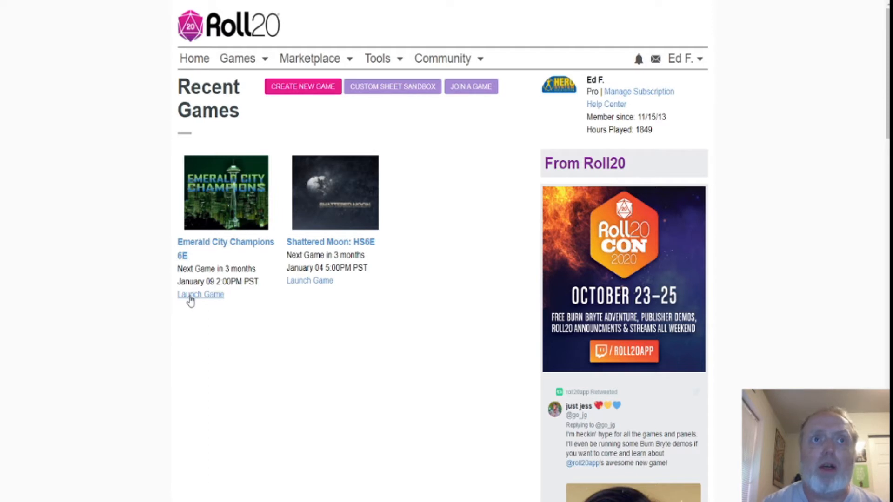
# Launch the Emerald City Champions 6E game and add a new journal character named Ogre
pyautogui.click(190, 298)
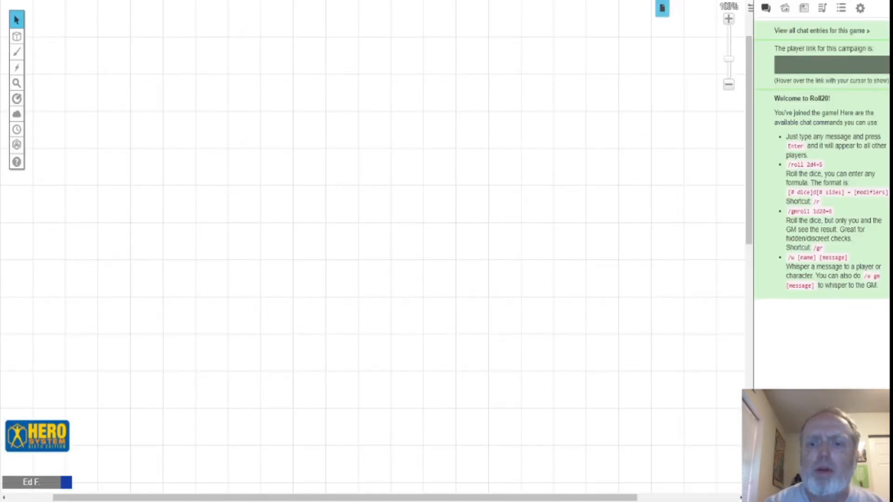
pyautogui.click(805, 9)
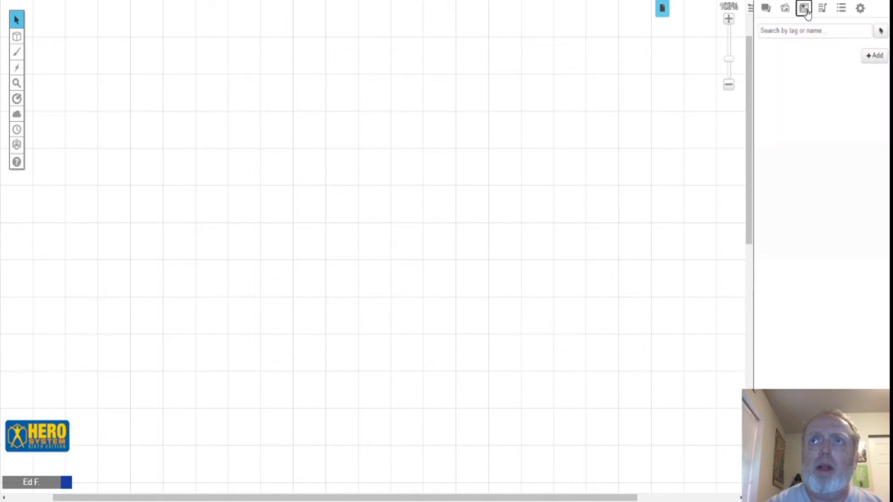
pyautogui.click(867, 56)
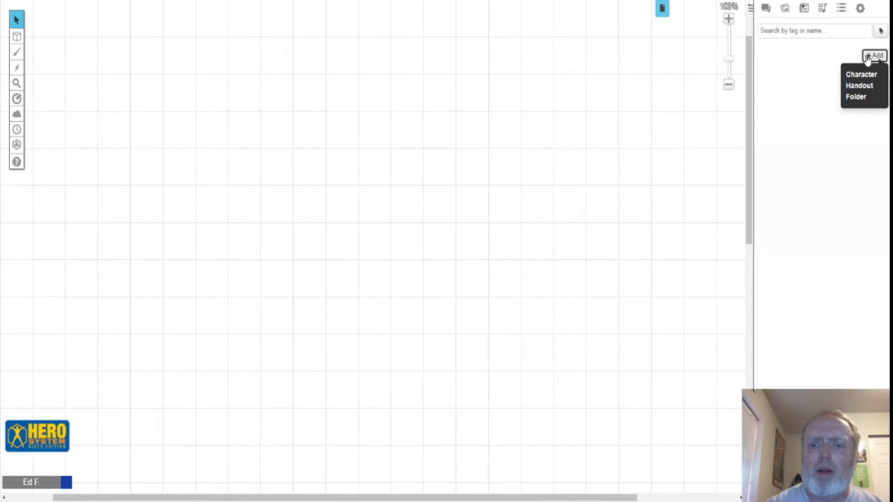
pyautogui.click(862, 79)
pyautogui.write('O')
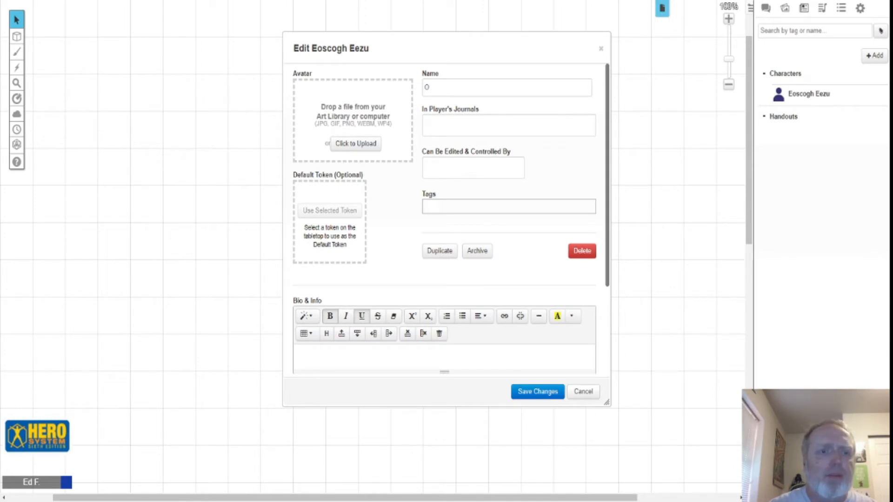
pyautogui.click(501, 89)
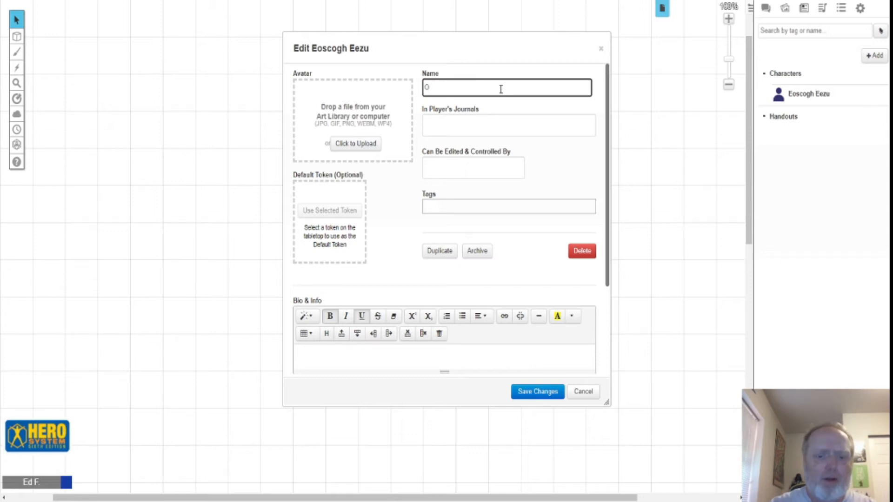
pyautogui.write('gre')
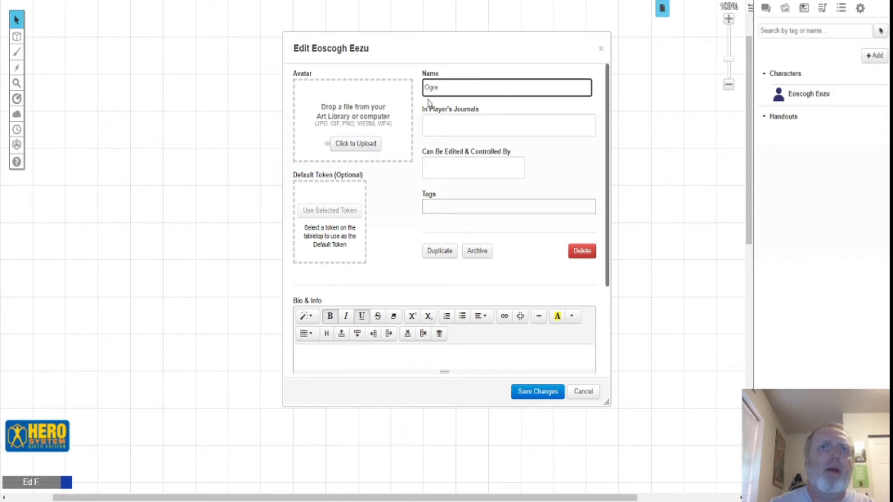
# Upload the picture of the green-trousered ogre as the character's avatar
pyautogui.click(356, 143)
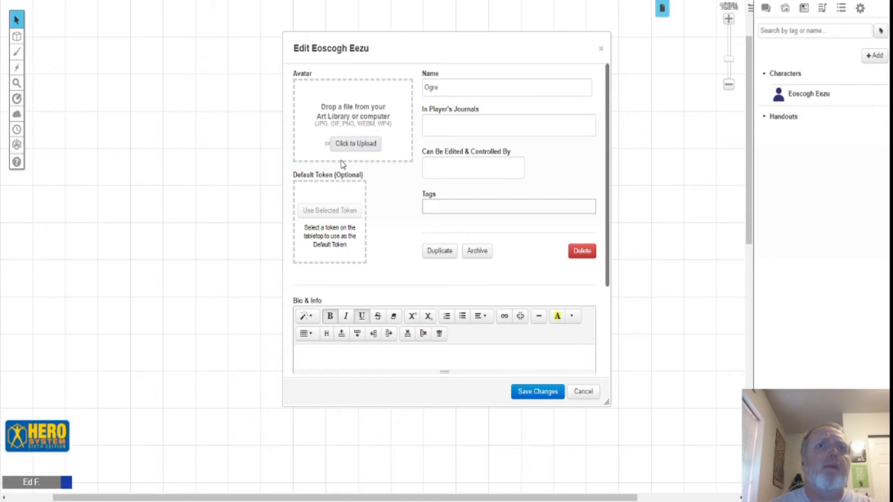
pyautogui.doubleClick(342, 184)
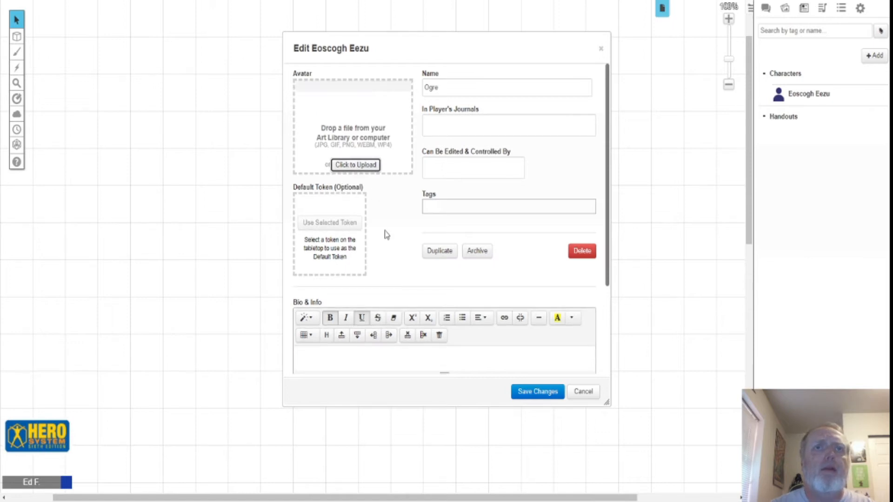
# Give the game master's own account journal access and edit control of the Ogre character, and save the changes
pyautogui.click(513, 126)
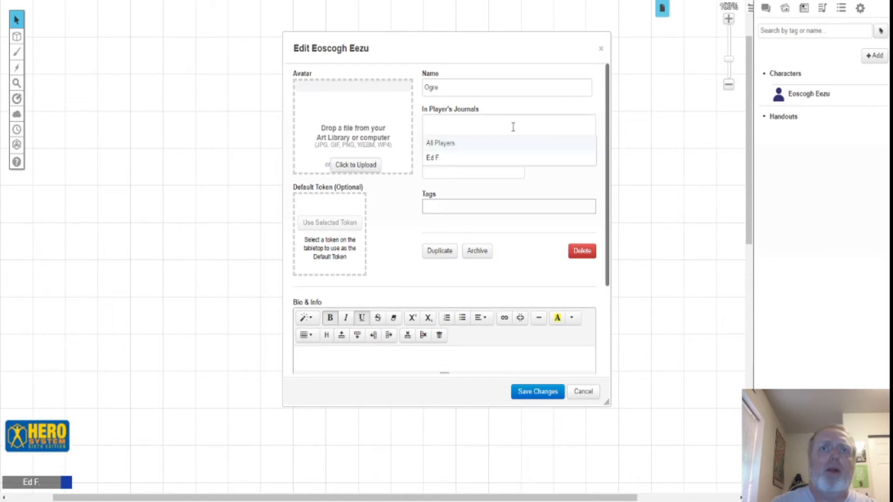
pyautogui.click(504, 158)
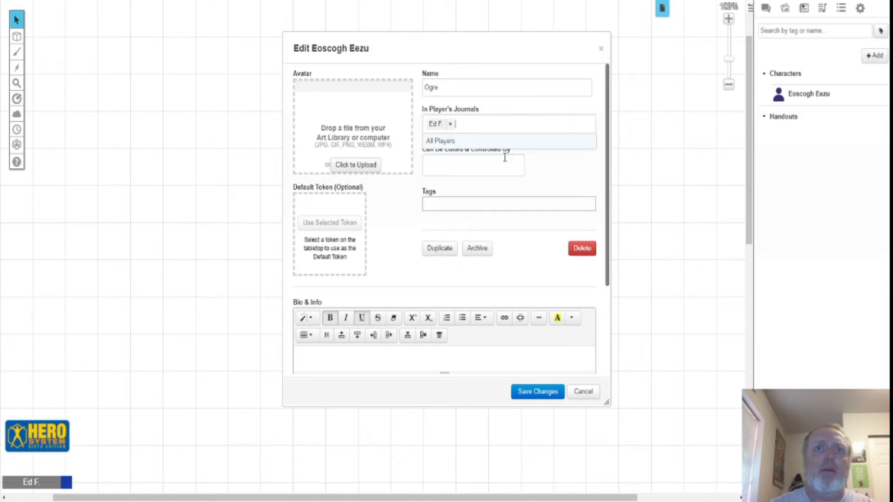
pyautogui.click(488, 171)
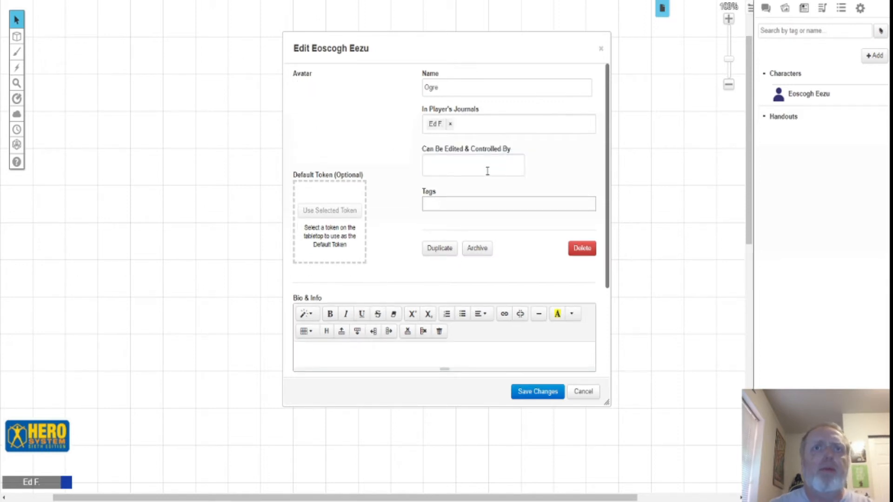
pyautogui.click(482, 165)
pyautogui.click(467, 198)
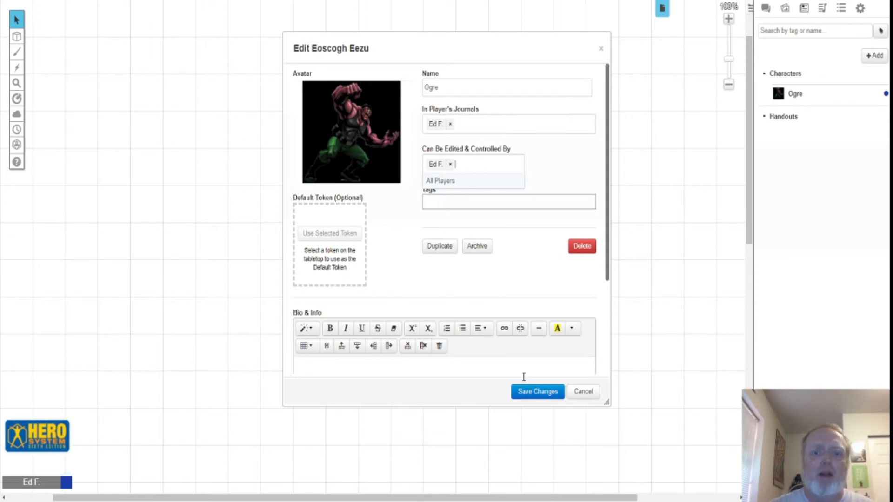
pyautogui.click(534, 392)
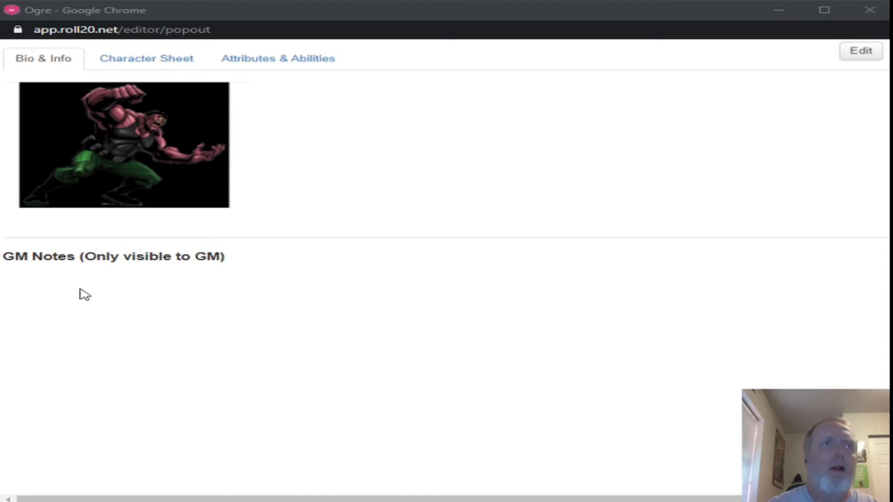
# Make Ogre's character sheet editable, enter the alternate identity's name and set the player name to GM/NPC
pyautogui.click(176, 63)
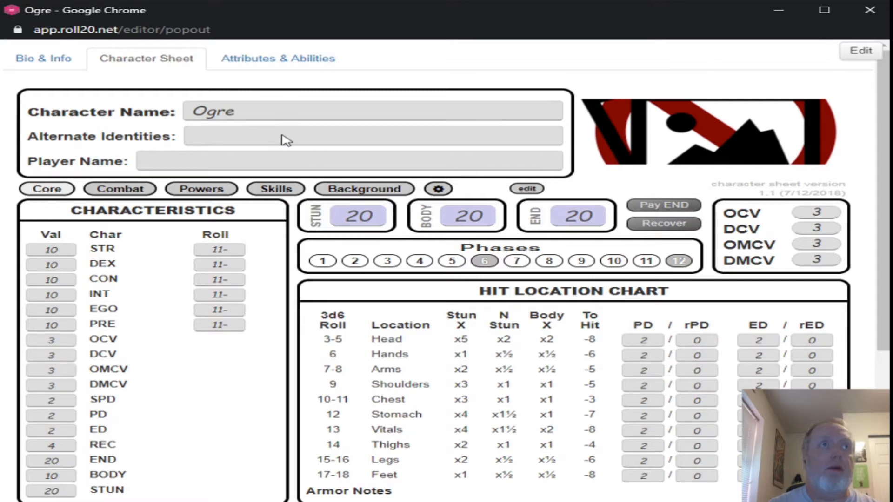
pyautogui.click(527, 190)
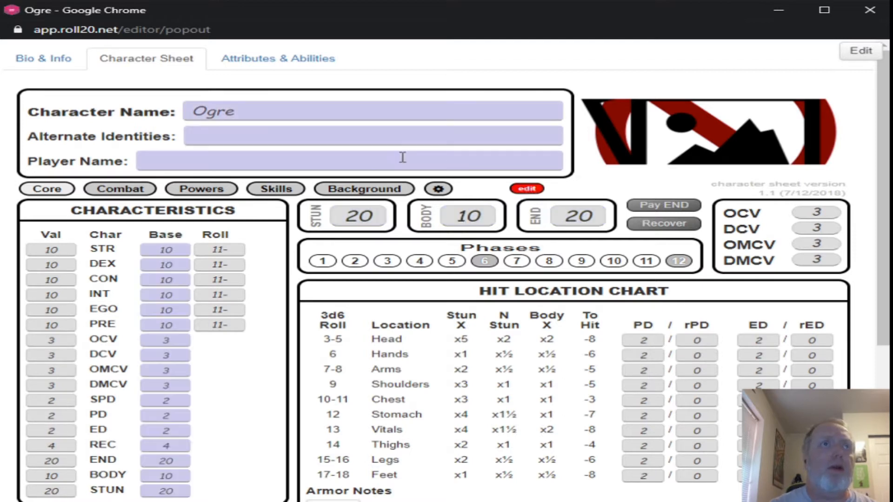
pyautogui.click(331, 135)
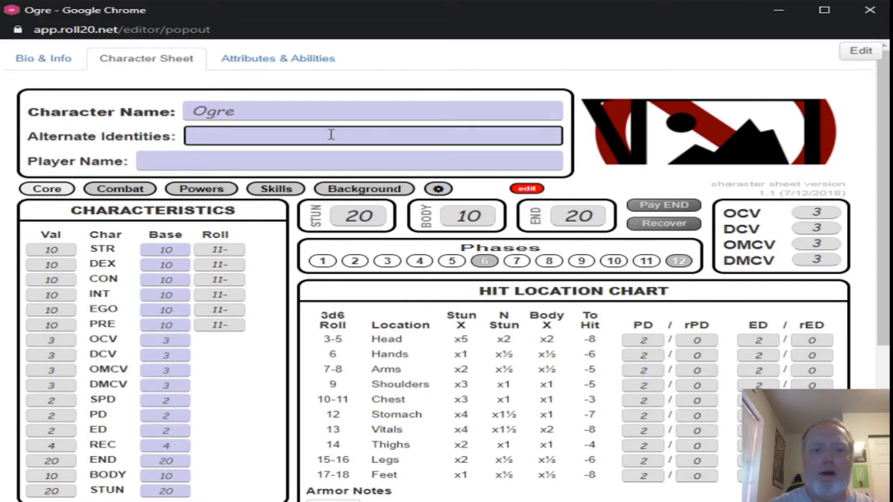
pyautogui.click(304, 160)
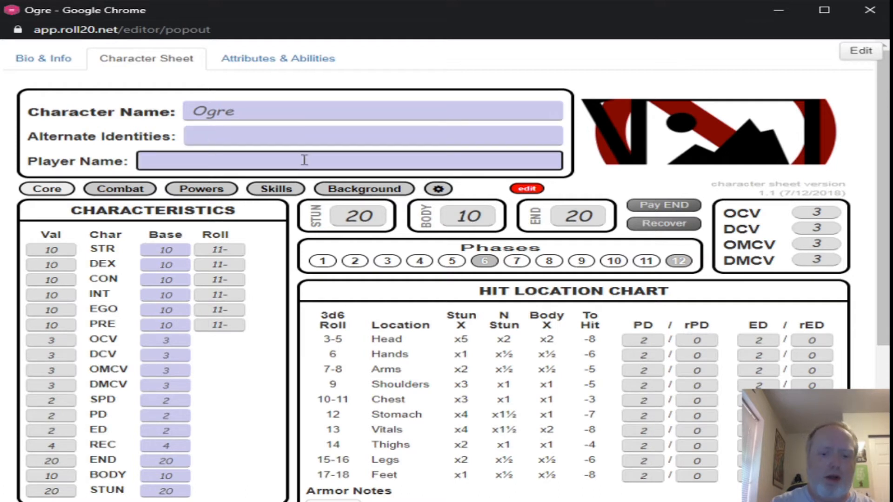
pyautogui.write('GM/')
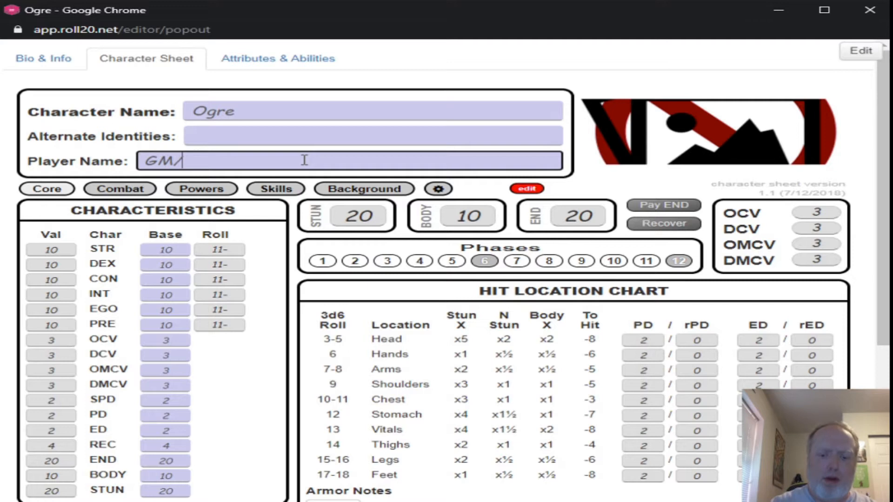
pyautogui.write('NPC')
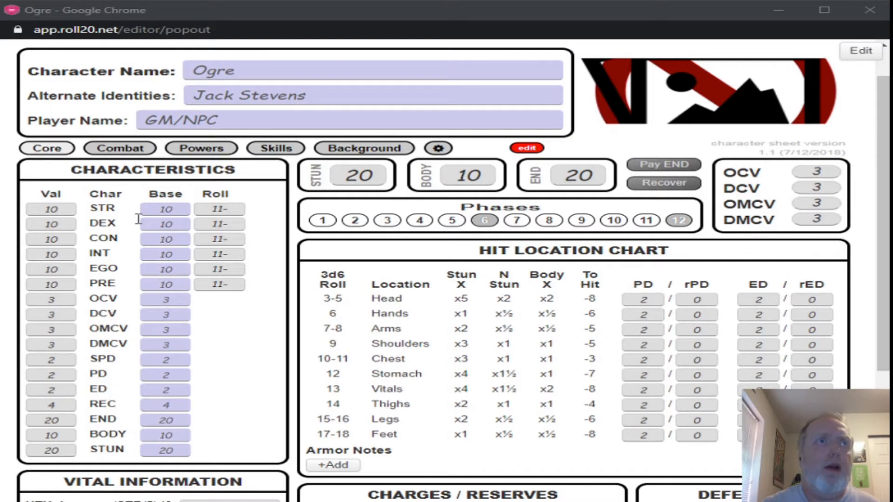
# Set base STR 65, DEX 20, CON 33, INT 5, PRE 25, OCV/DCV 6, SPD 4, PD 30, ED 24, REC 20, END 65, BODY 20, STUN 74
pyautogui.click(160, 210)
pyautogui.doubleClick(160, 211)
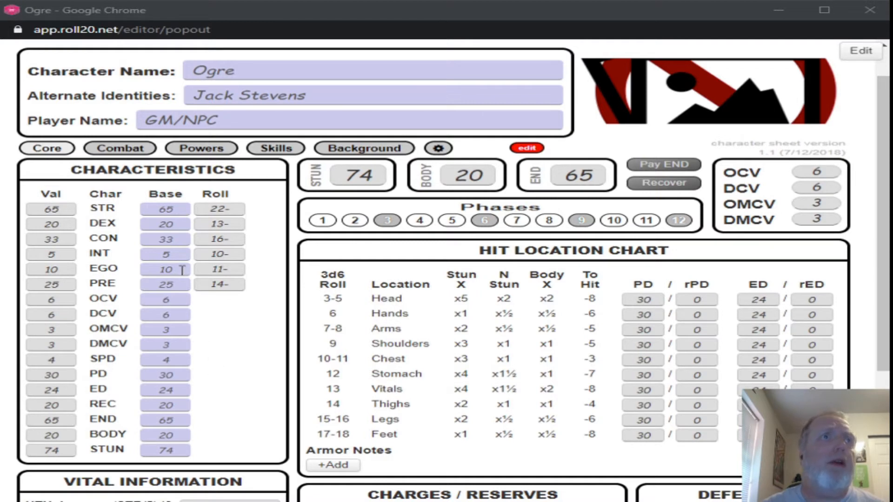
pyautogui.click(163, 204)
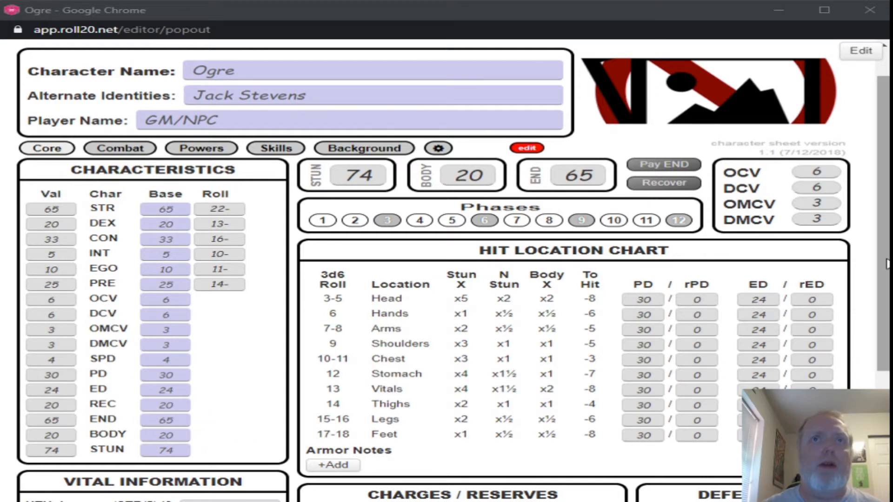
# Review the Reduced END on STR choices in the vital information section
pyautogui.moveTo(886, 262); pyautogui.dragTo(886, 389)
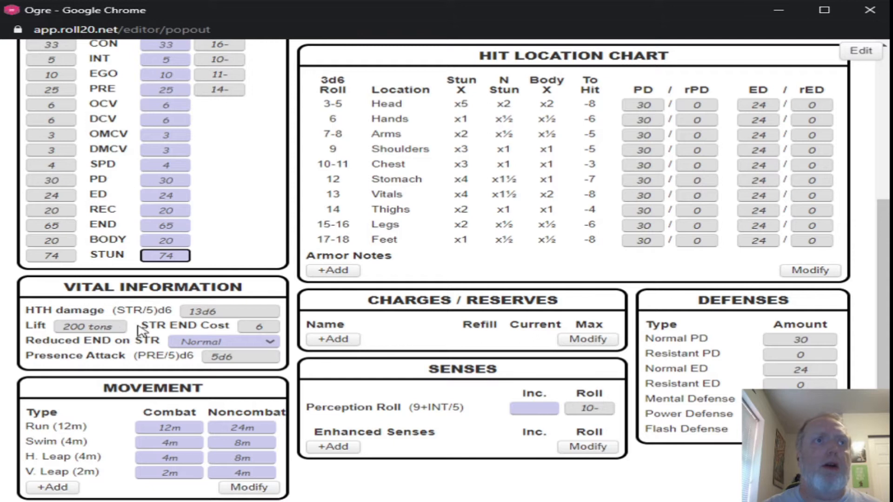
pyautogui.click(268, 342)
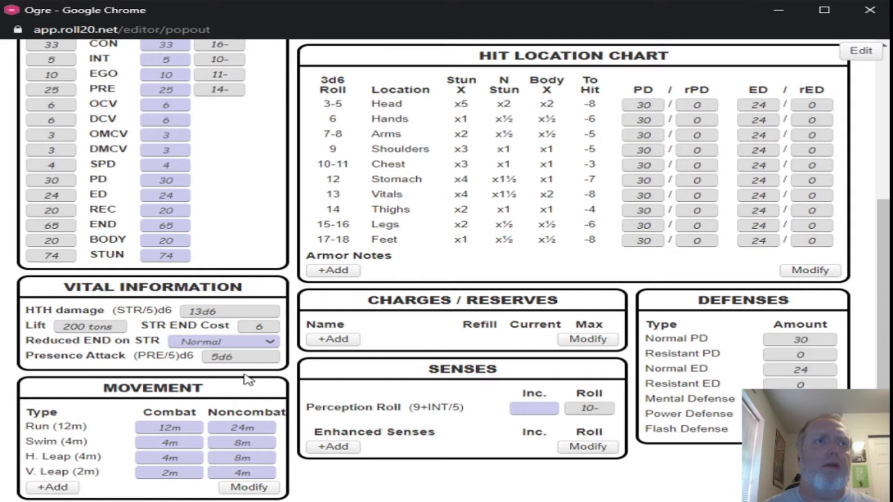
pyautogui.click(275, 344)
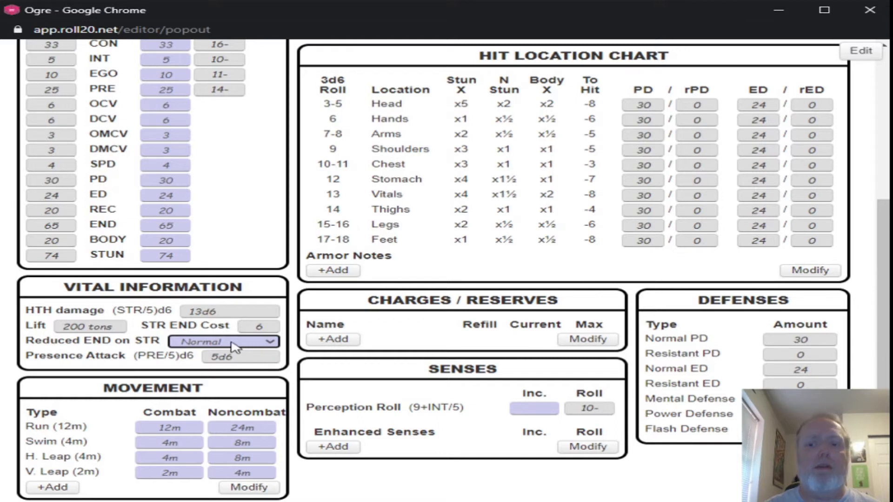
# Set horizontal leap to 46m combat and 92m noncombat, vertical leap to 23m and 46m, and add a blank movement row
pyautogui.click(155, 441)
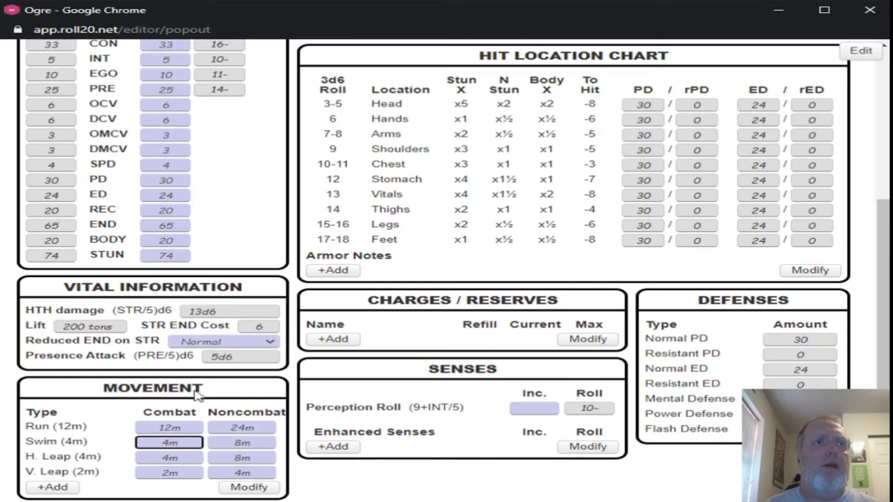
pyautogui.click(166, 426)
pyautogui.doubleClick(166, 424)
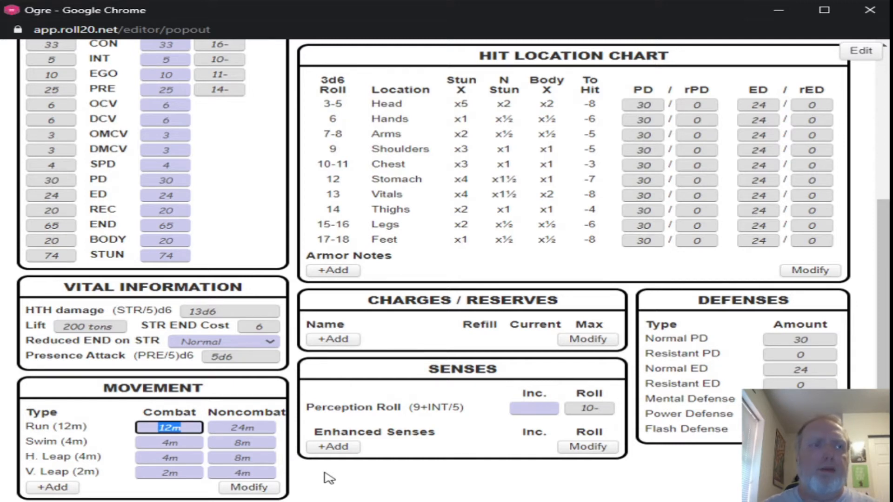
pyautogui.press('Tab')
pyautogui.press('Tab')
pyautogui.press('Tab')
pyautogui.press('Tab')
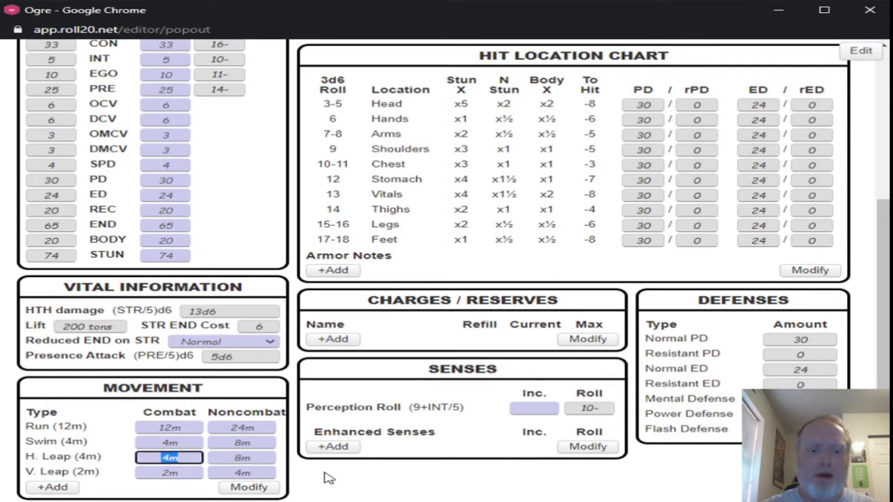
pyautogui.write('46')
pyautogui.press('Tab')
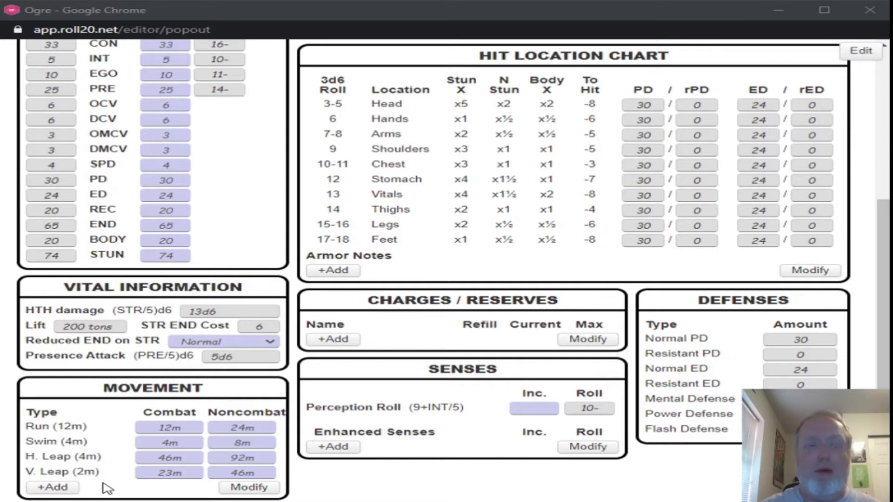
pyautogui.click(52, 487)
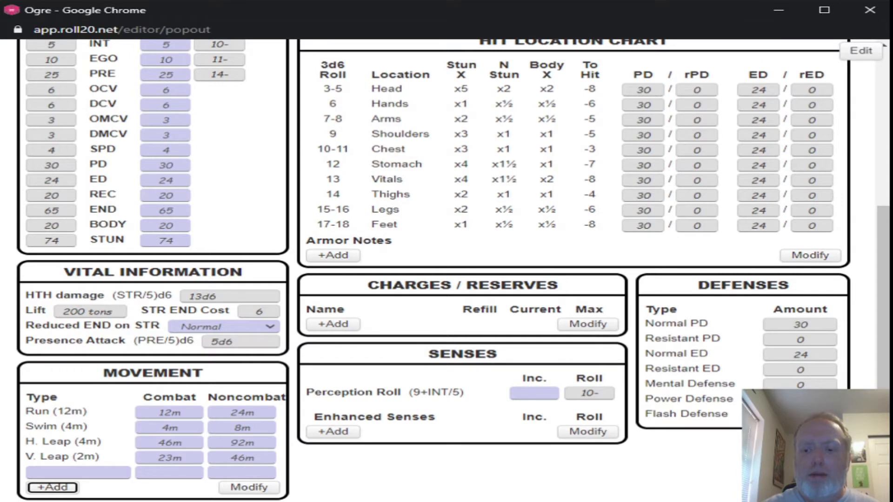
# Try a perception roll increase of 2, and set the increase back to 0
pyautogui.scroll(1, 447, 270)
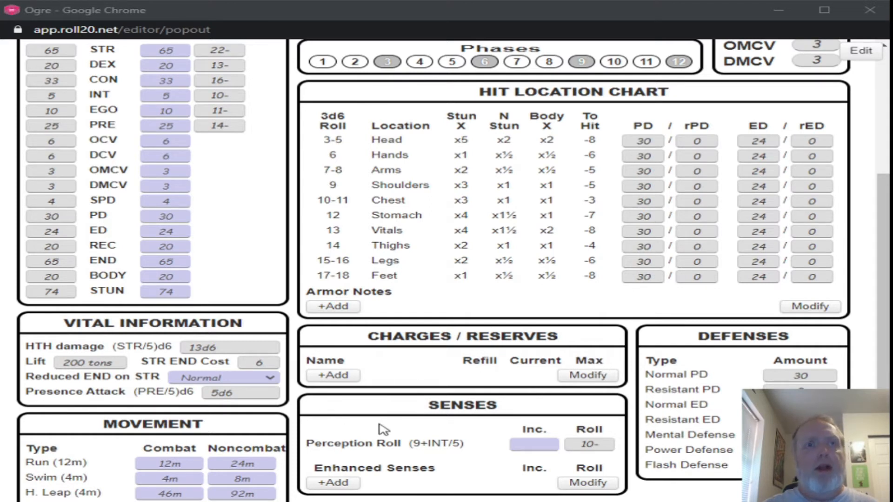
pyautogui.click(548, 445)
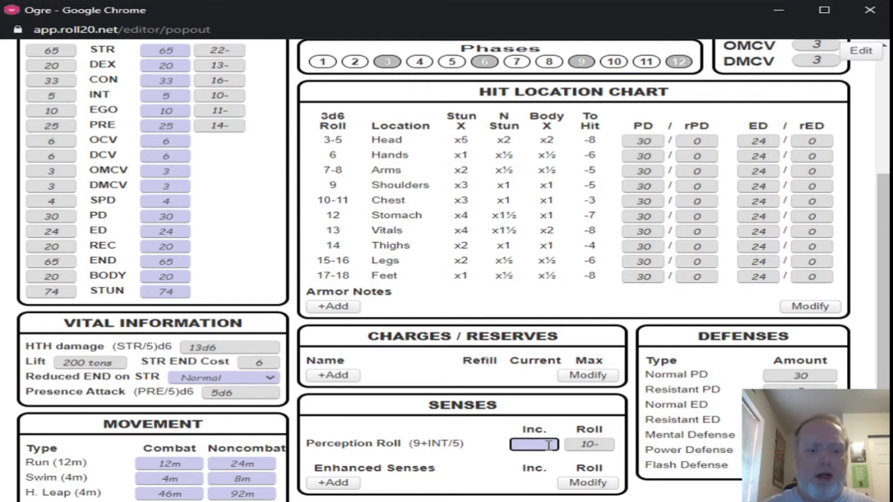
pyautogui.write('2')
pyautogui.press('Tab')
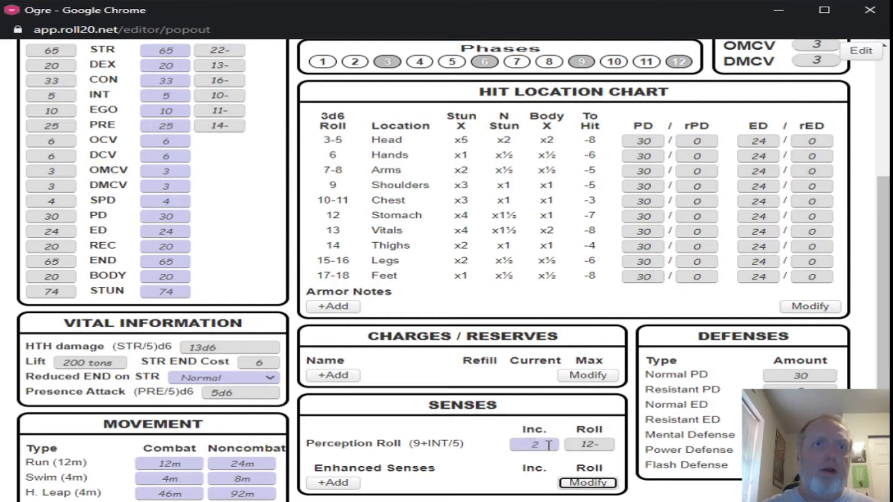
pyautogui.hotkey('shift', 'Tab')
pyautogui.write('0')
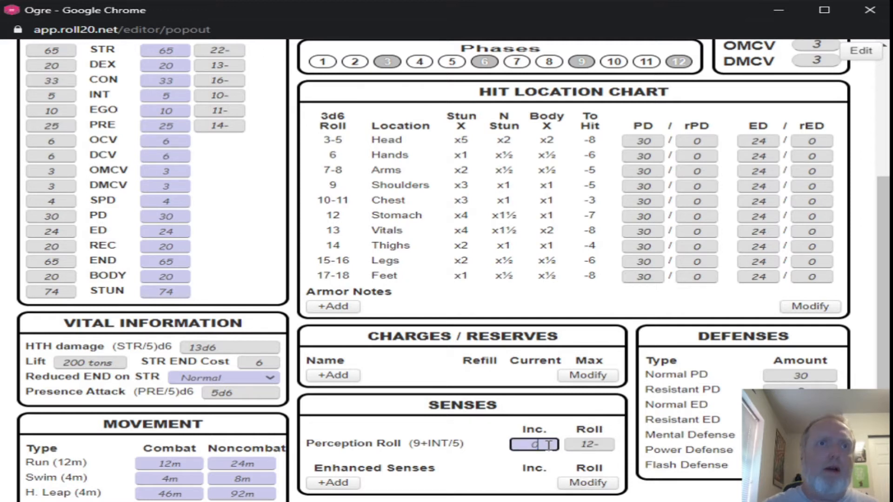
# Add a blank enhanced sense row in the senses section
pyautogui.click(341, 483)
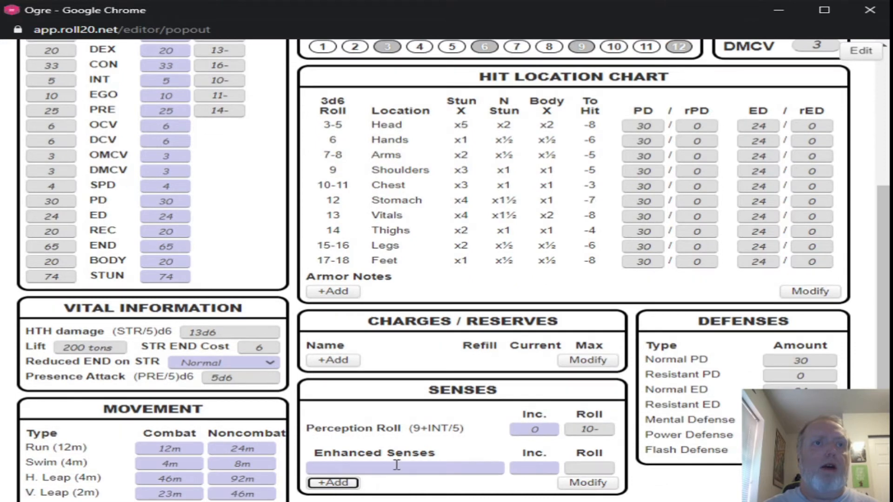
pyautogui.click(397, 465)
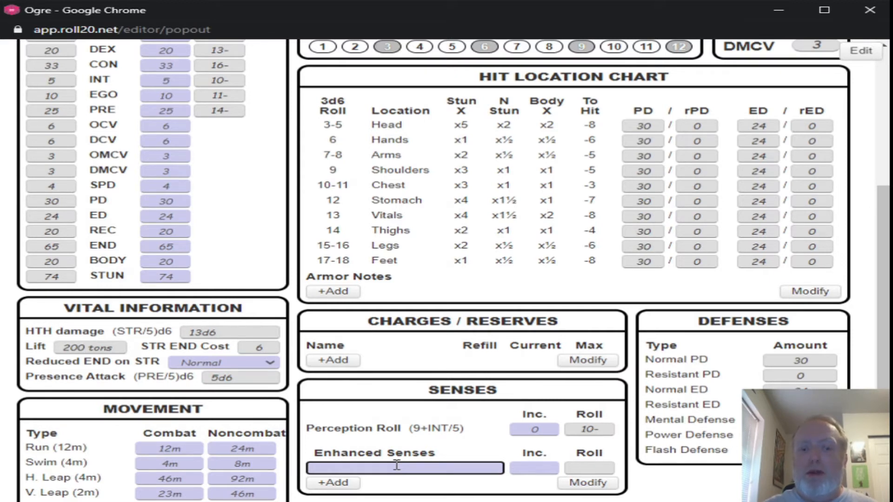
pyautogui.click(1, 486)
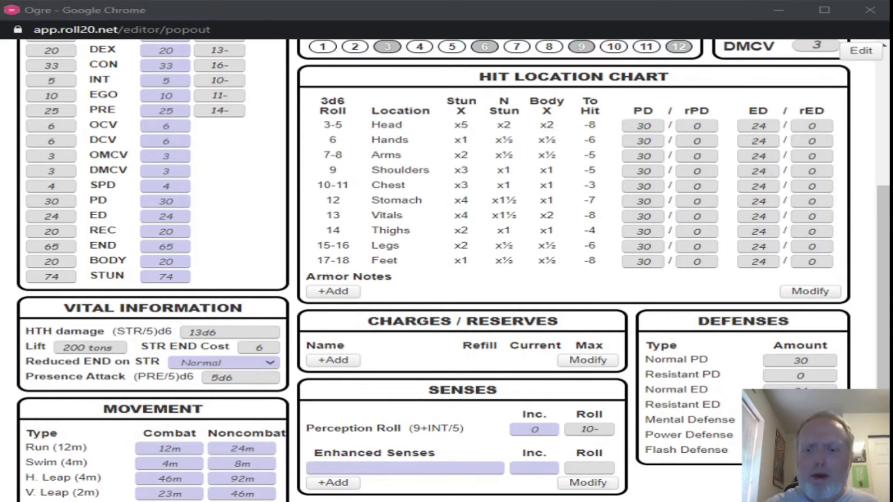
# Show the combat section of the sheet and add a combat skill level of type HTH
pyautogui.moveTo(883, 296); pyautogui.dragTo(884, 191)
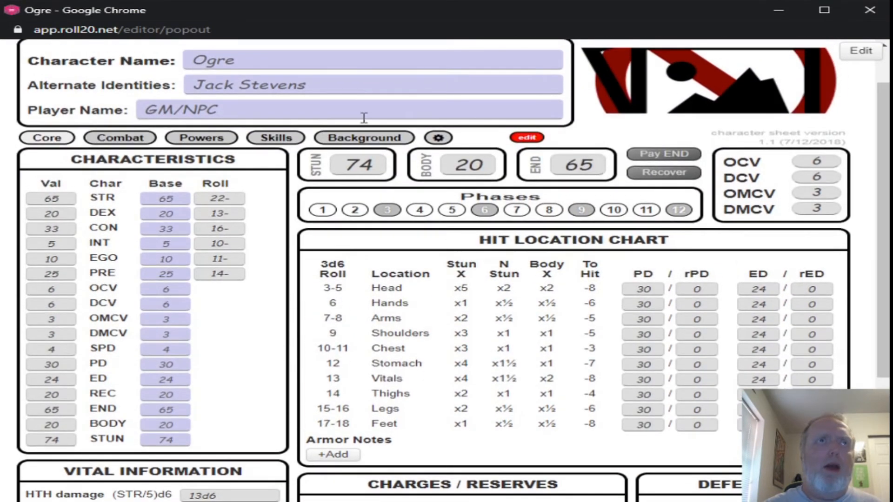
pyautogui.click(139, 142)
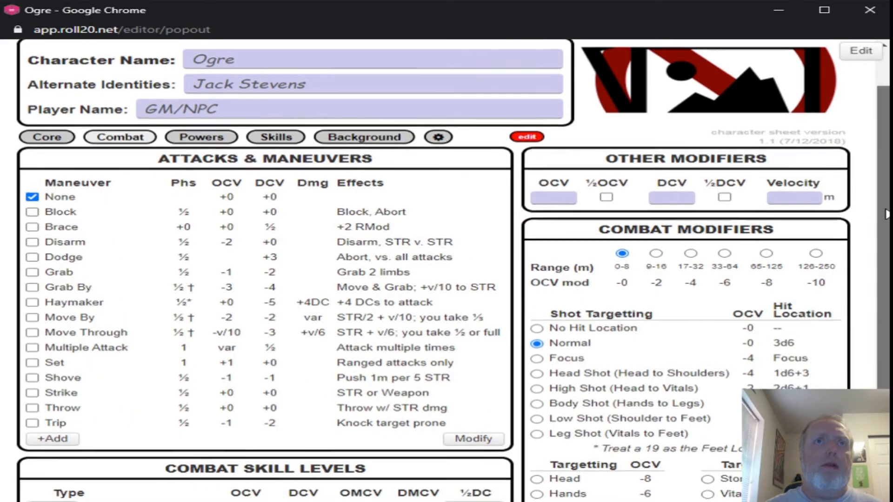
pyautogui.scroll(-2, 878, 214)
pyautogui.moveTo(882, 223); pyautogui.dragTo(882, 215)
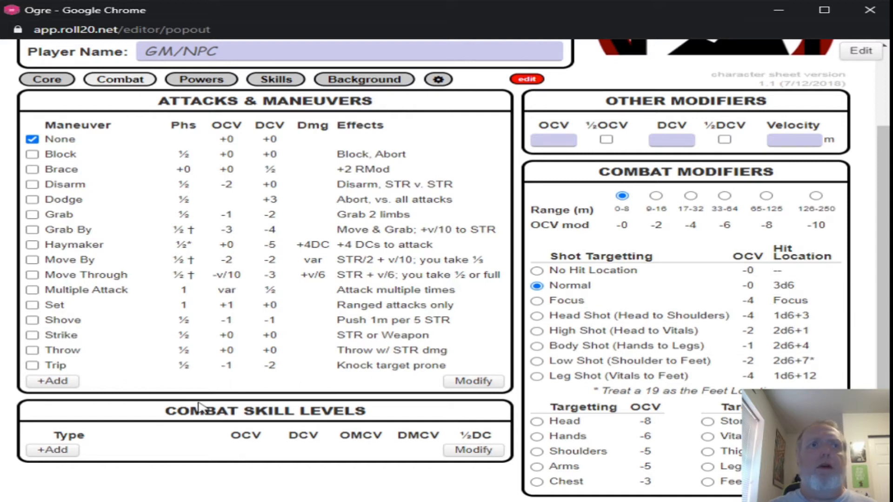
pyautogui.click(54, 450)
pyautogui.click(142, 434)
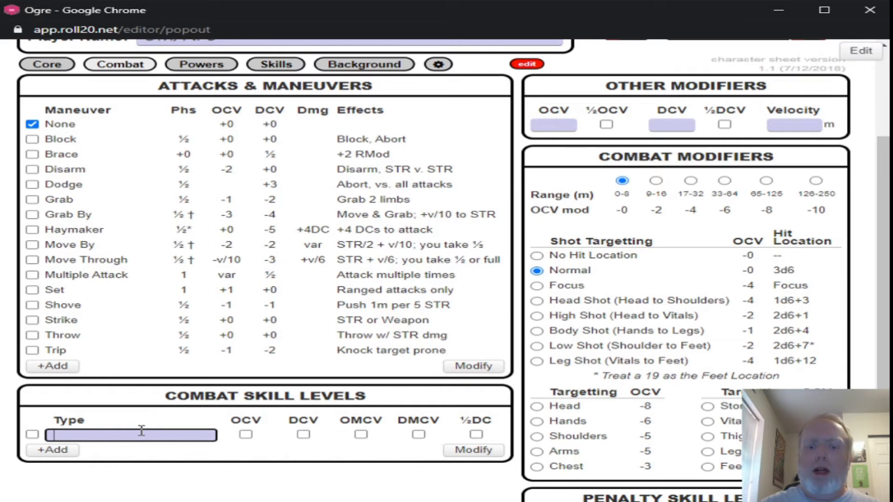
pyautogui.write('HTH')
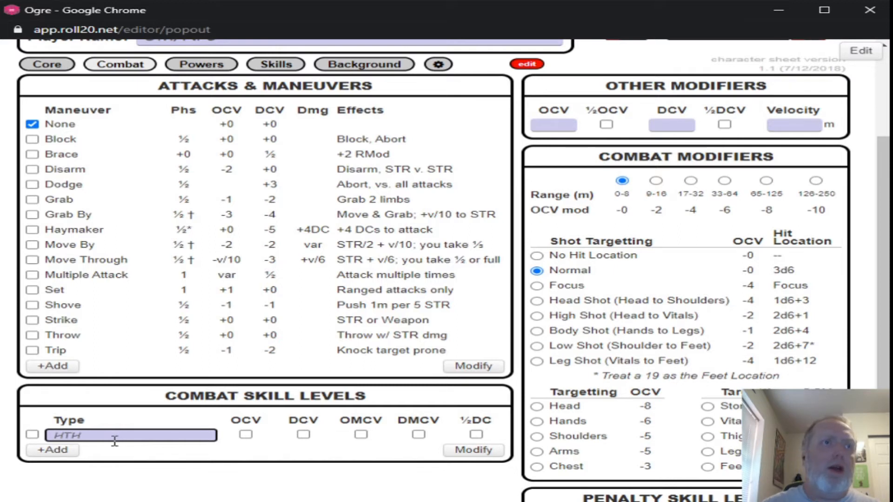
# Add two more combat skill levels, both of type HTH
pyautogui.click(65, 452)
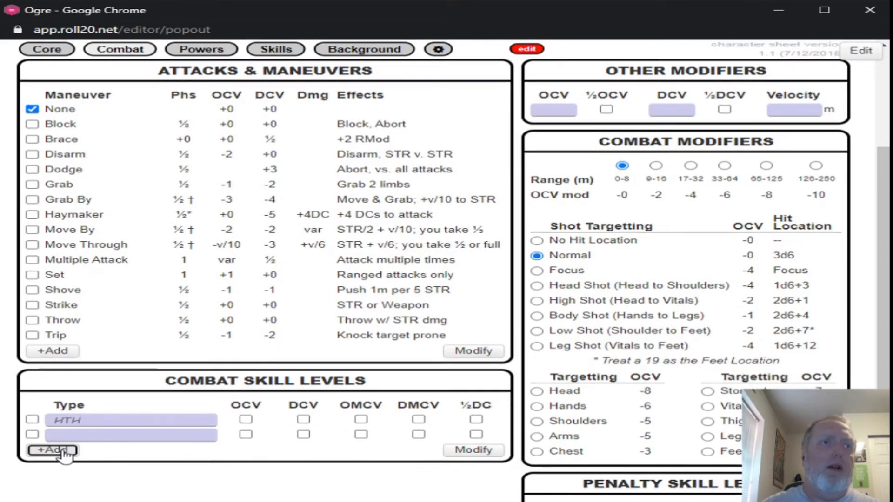
pyautogui.click(89, 440)
pyautogui.write('HTH')
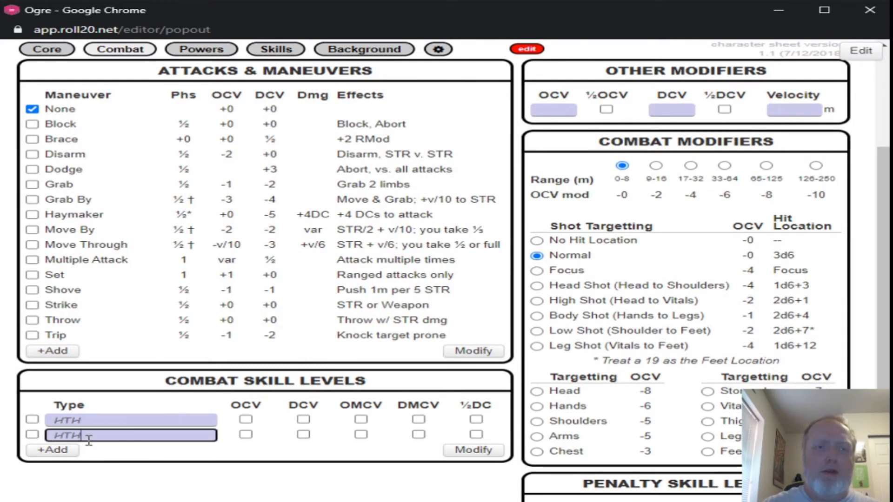
pyautogui.click(52, 449)
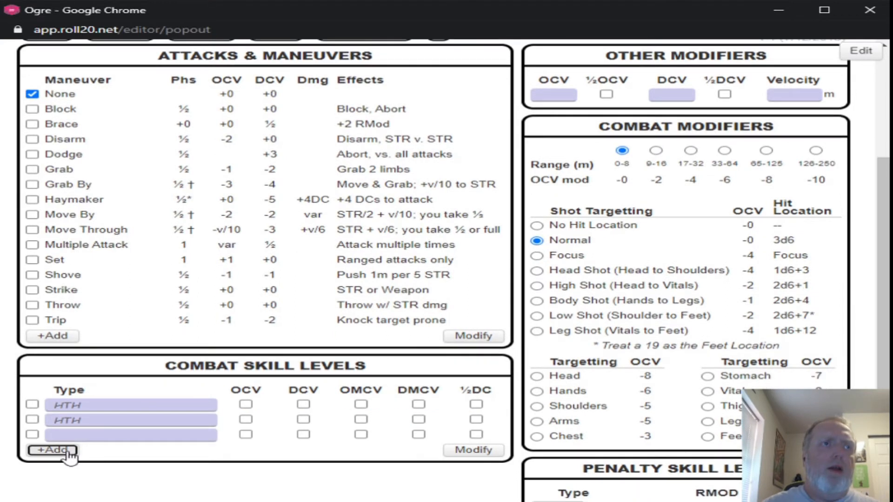
pyautogui.click(134, 435)
pyautogui.write('HTH')
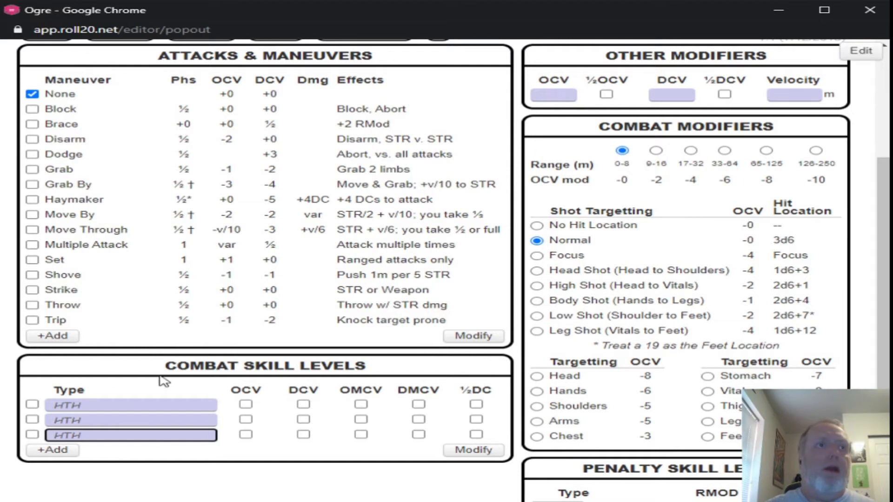
# Assign all three HTH combat skill levels to OCV
pyautogui.click(246, 404)
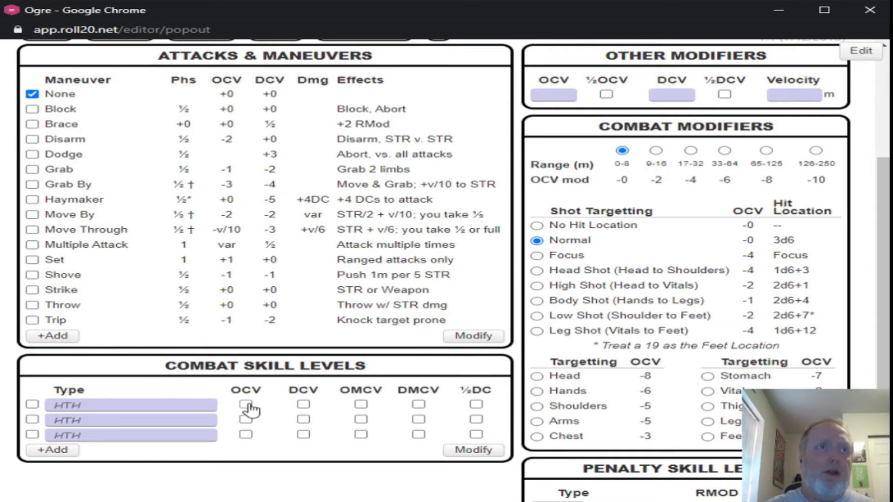
pyautogui.click(246, 420)
pyautogui.click(246, 434)
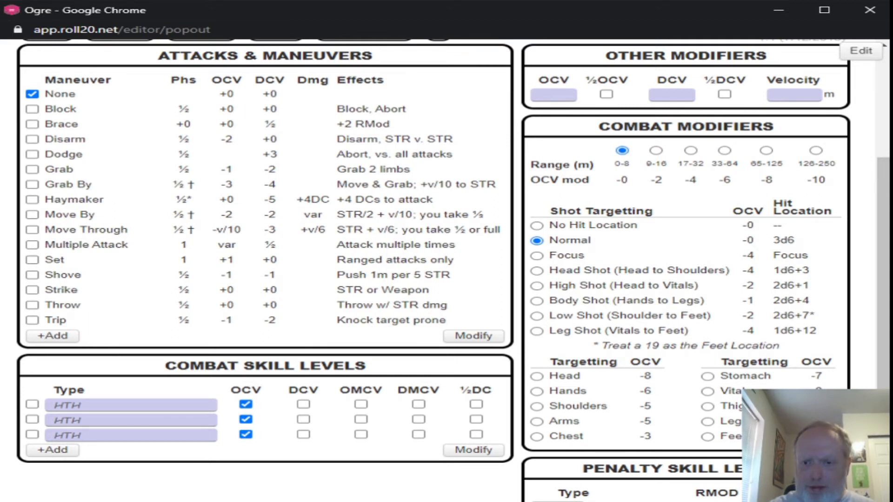
# Add a blank penalty skill level row
pyautogui.scroll(-1, 445, 251)
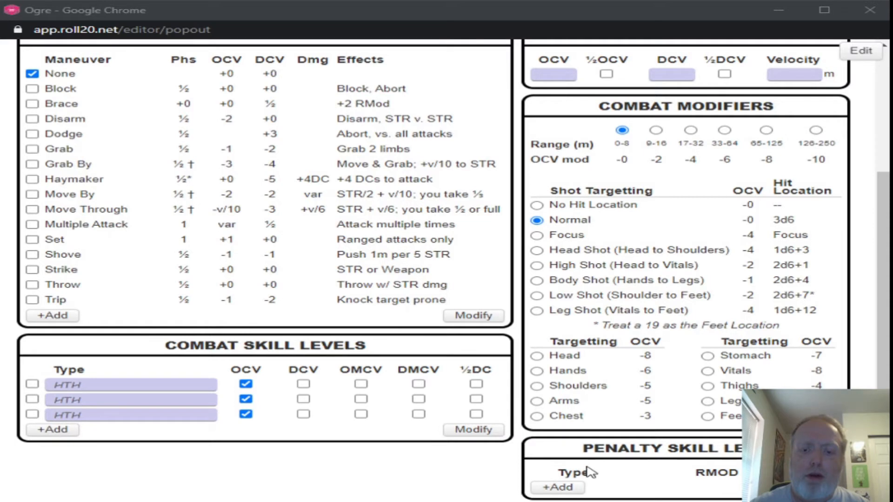
pyautogui.click(559, 488)
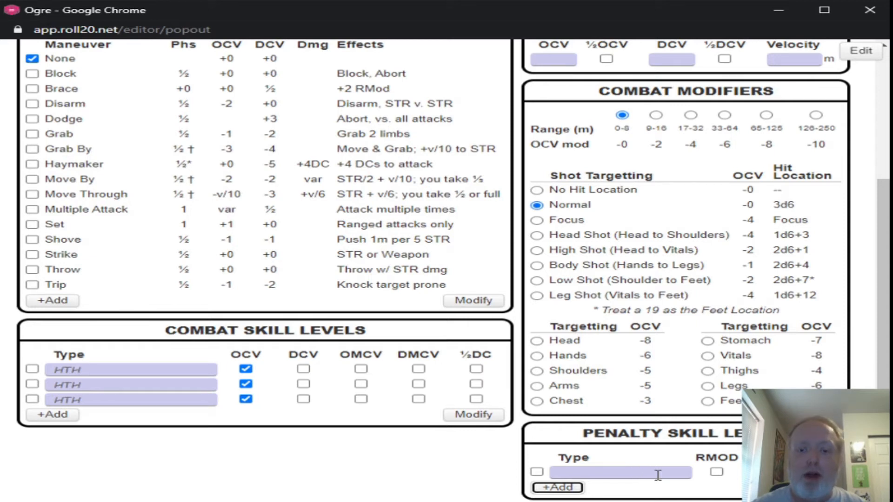
pyautogui.hotkey('alt', 'Tab')
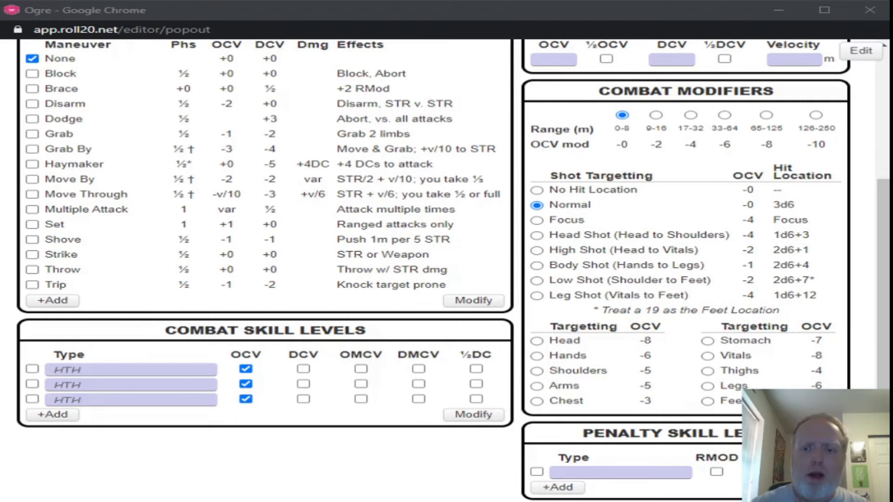
# Add a power described as "Roomsweeper: Area Of Effect (1m Radius around character; +¼) for 65 STR"
pyautogui.click(884, 123)
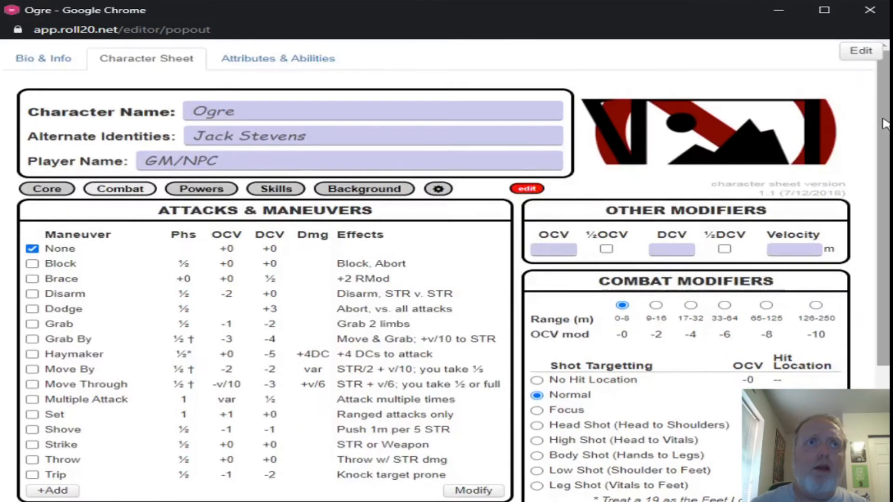
pyautogui.click(203, 195)
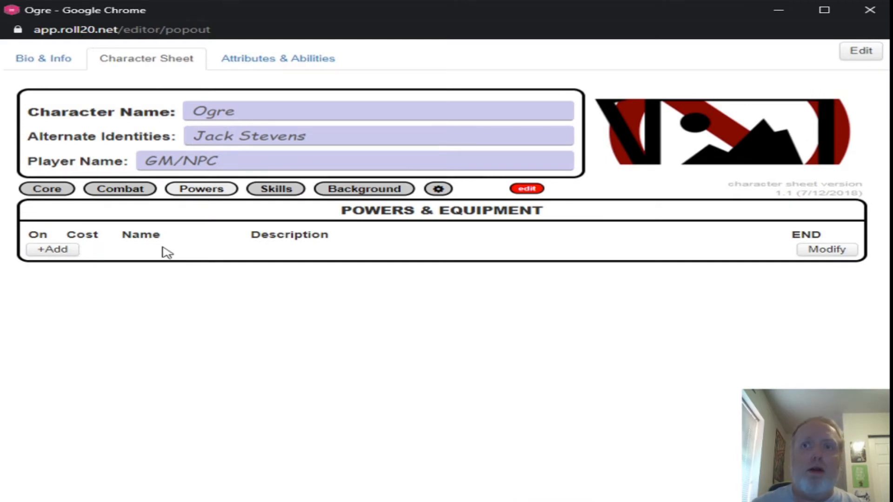
pyautogui.click(55, 250)
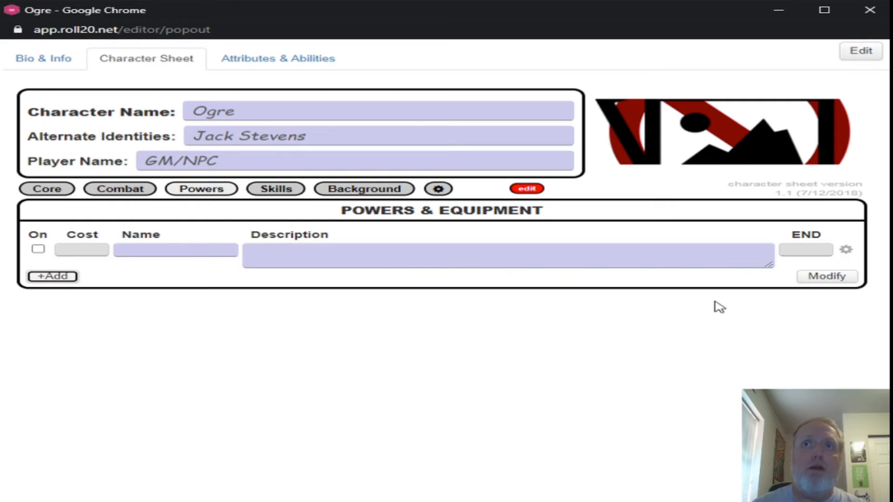
pyautogui.hotkey('alt', 'Tab')
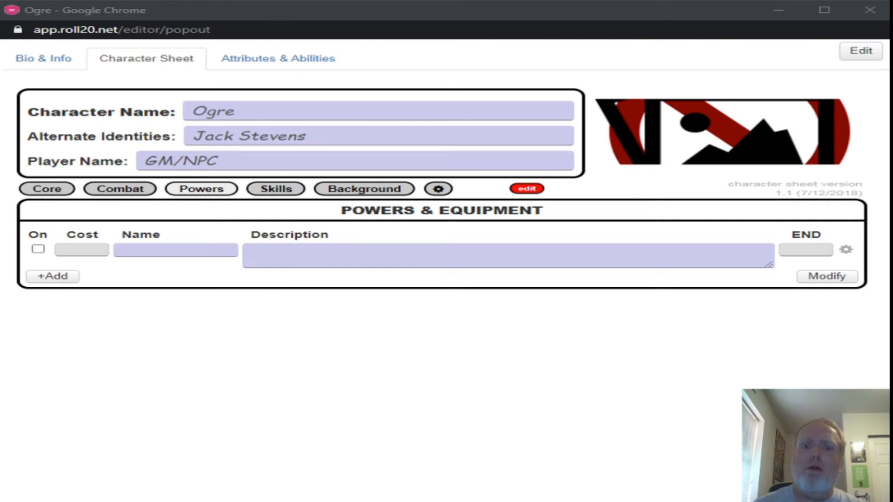
pyautogui.click(404, 259)
pyautogui.write('Roomsweeper: Area Of Effect (1m Radius around character; +¼) for 65 STR')
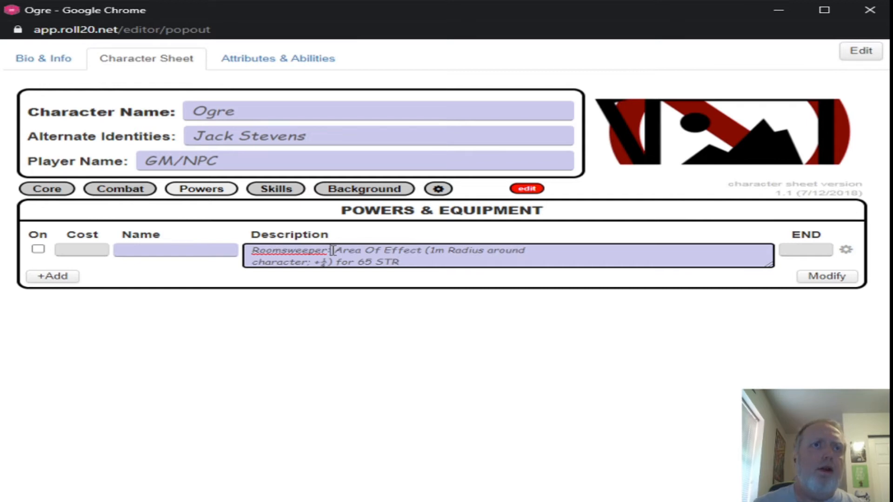
# Move the text "Roomsweeper" from the new power's description into its name
pyautogui.moveTo(330, 252); pyautogui.dragTo(238, 252)
pyautogui.hotkey('ctrl', 'x')
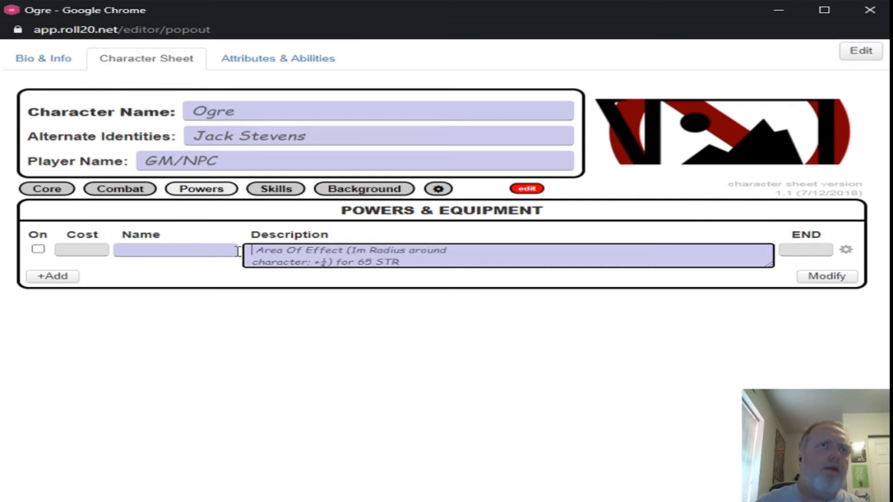
pyautogui.click(204, 254)
pyautogui.hotkey('ctrl', 'v')
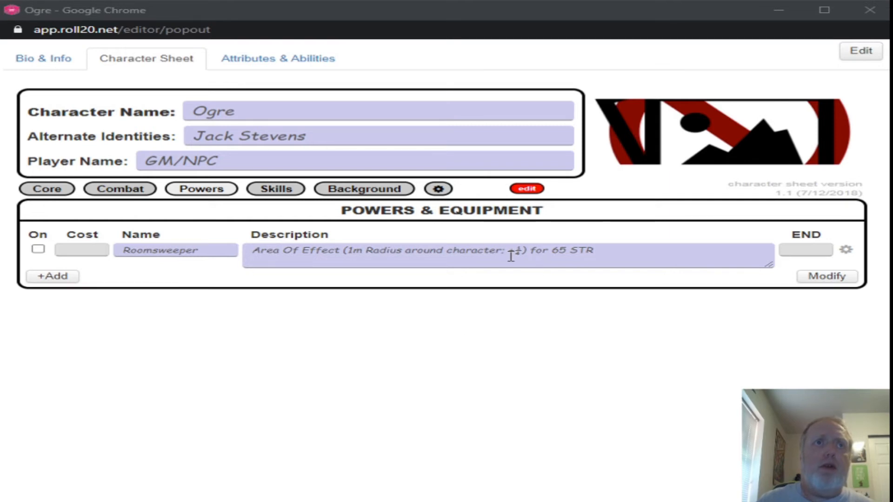
# Set the Roomsweeper power's base points to 13 and close its details
pyautogui.click(849, 251)
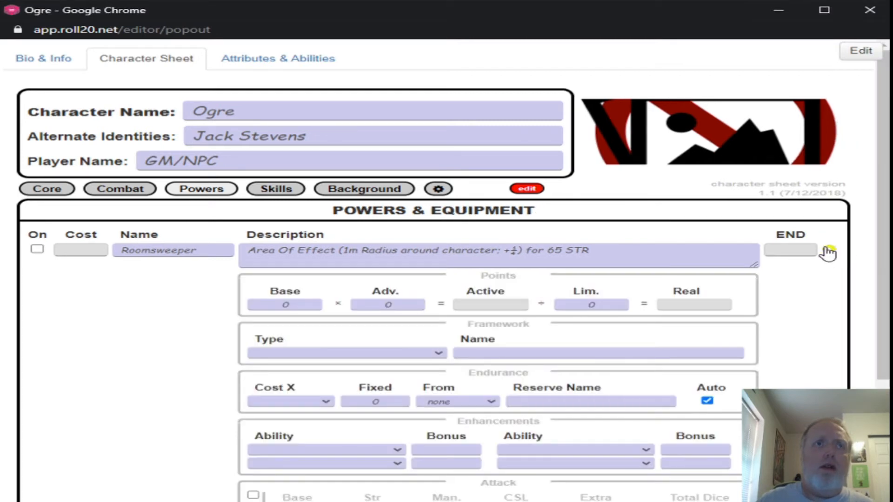
pyautogui.doubleClick(284, 303)
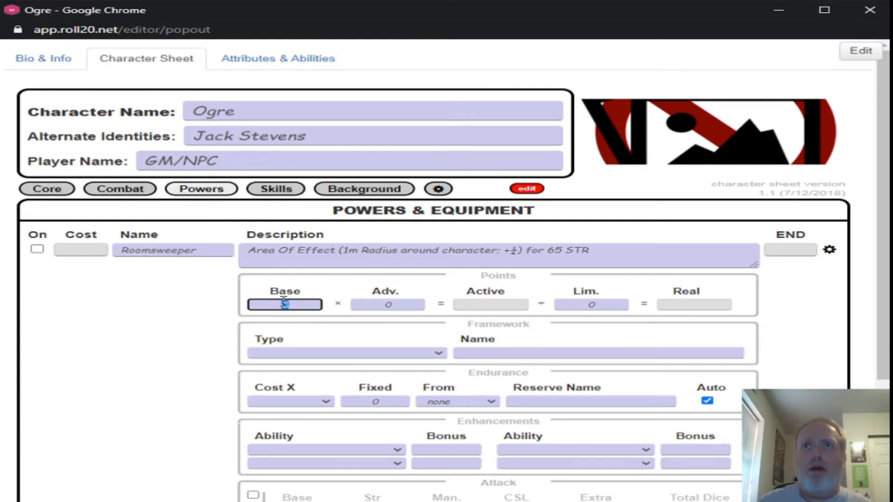
pyautogui.write('13')
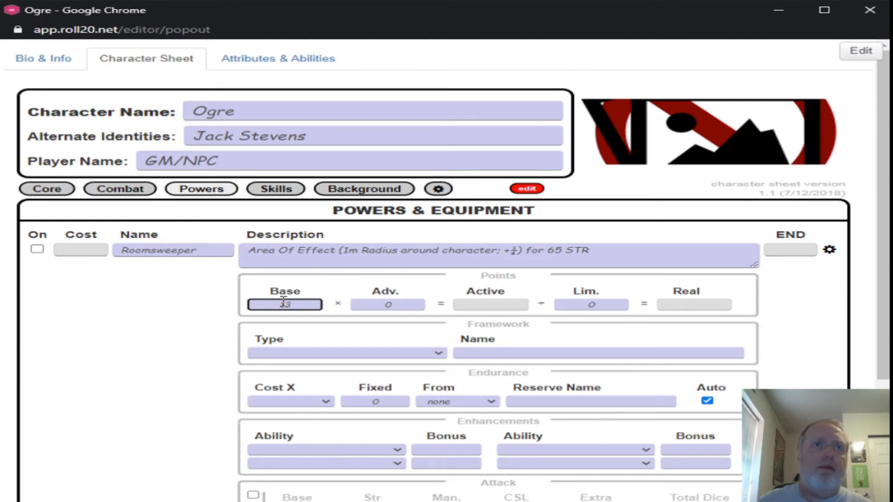
pyautogui.click(828, 253)
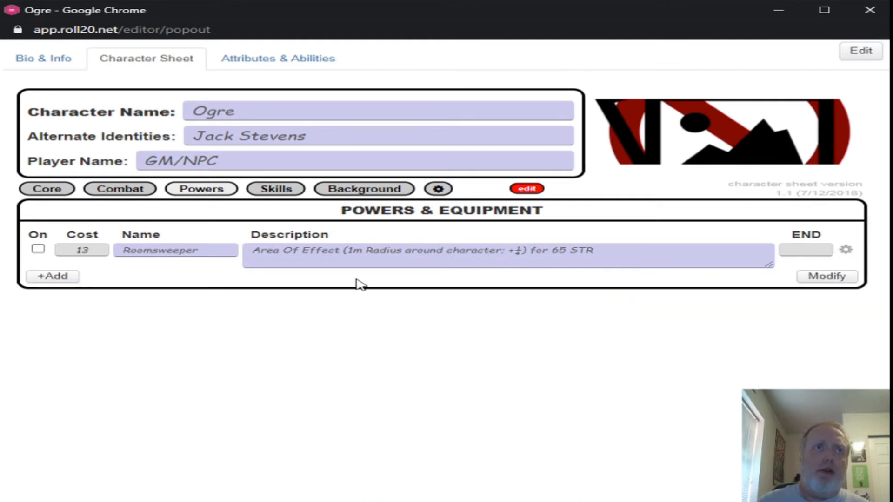
# Review the characteristics, senses and defenses on the core page, and the combat page
pyautogui.click(35, 191)
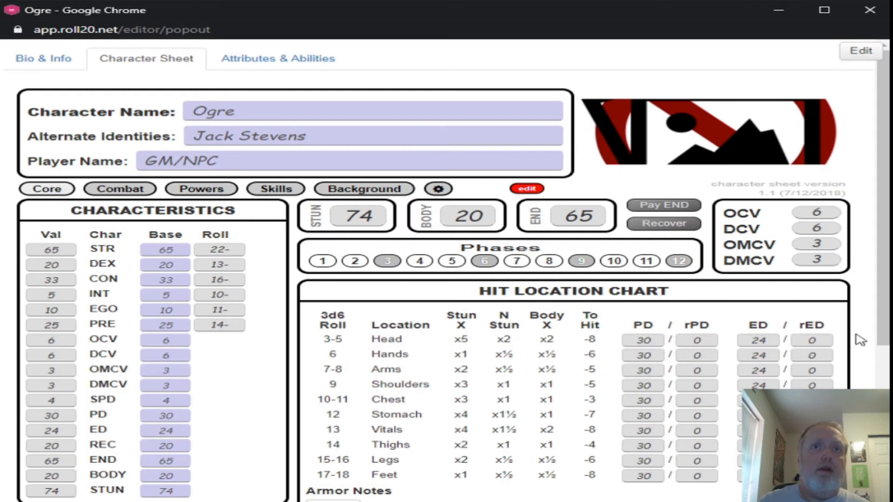
pyautogui.scroll(-5, 879, 329)
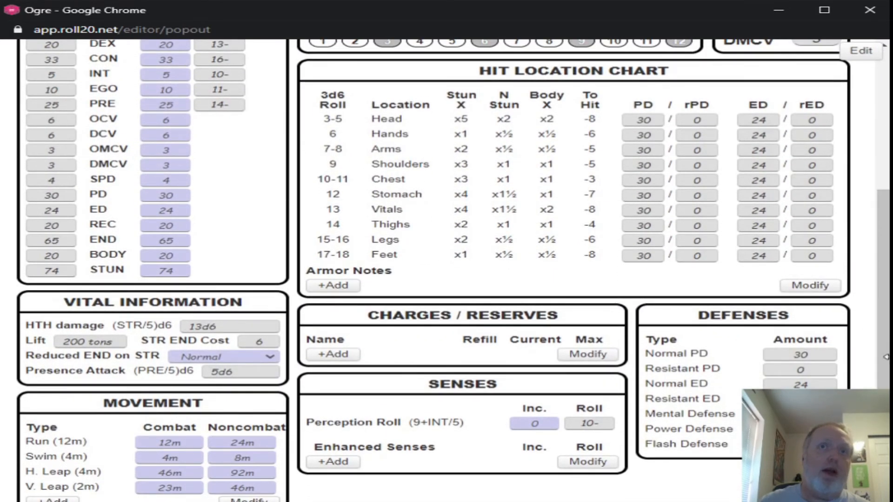
pyautogui.moveTo(884, 372); pyautogui.dragTo(856, 76)
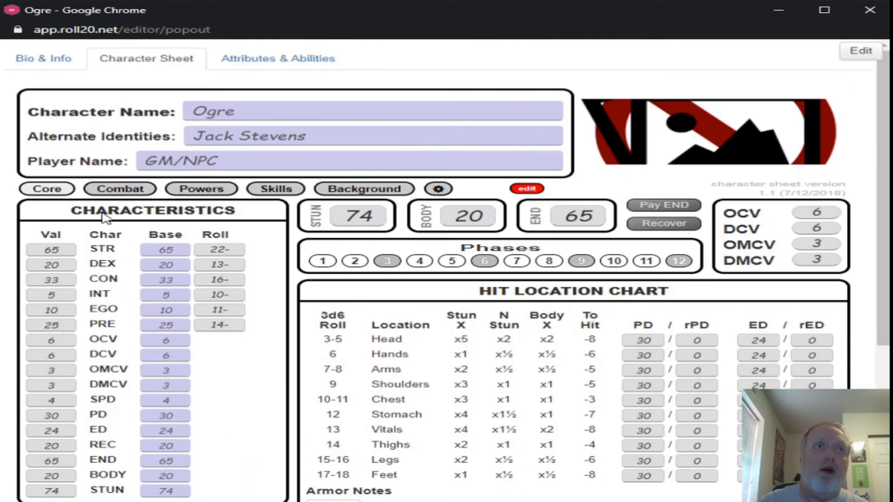
pyautogui.click(144, 188)
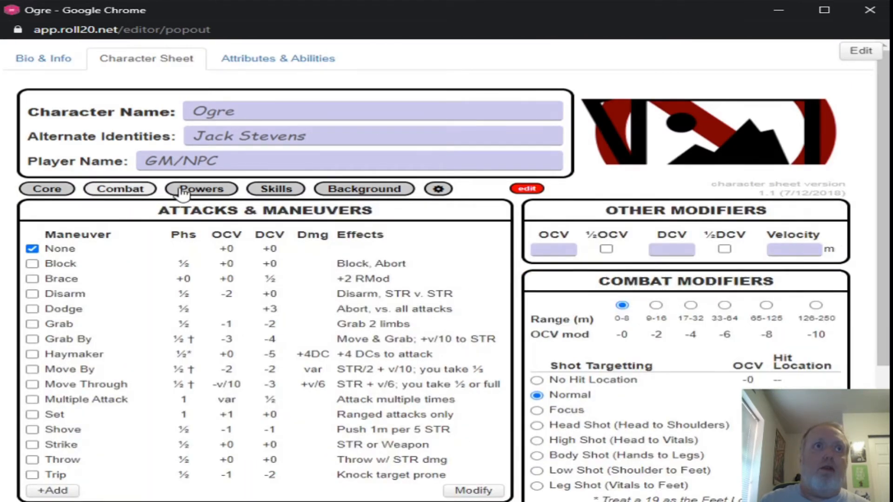
# In the details of the power described as Resistant for 30 PD/24 ED, add an rPD enhancement with a bonus of 30
pyautogui.click(181, 190)
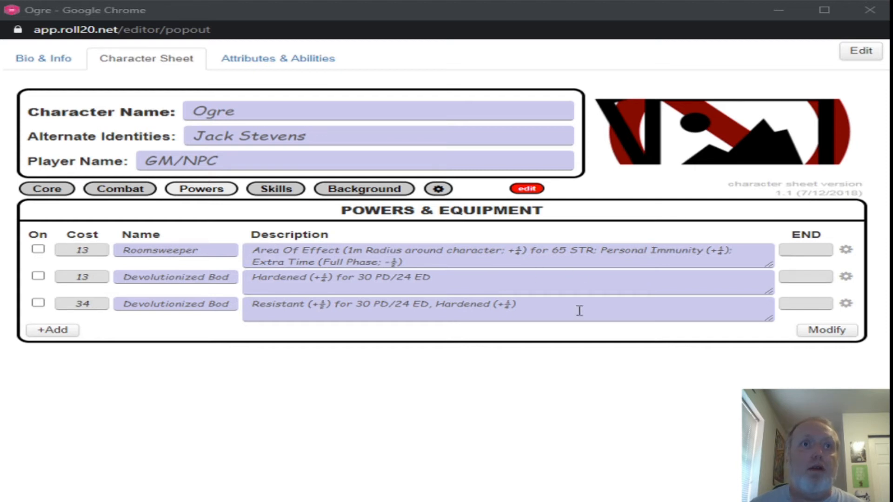
pyautogui.click(847, 305)
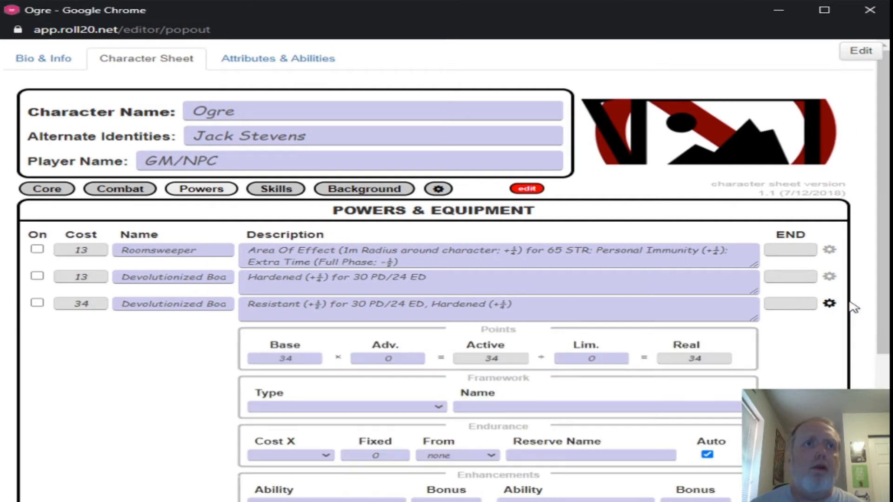
pyautogui.scroll(-2, 883, 308)
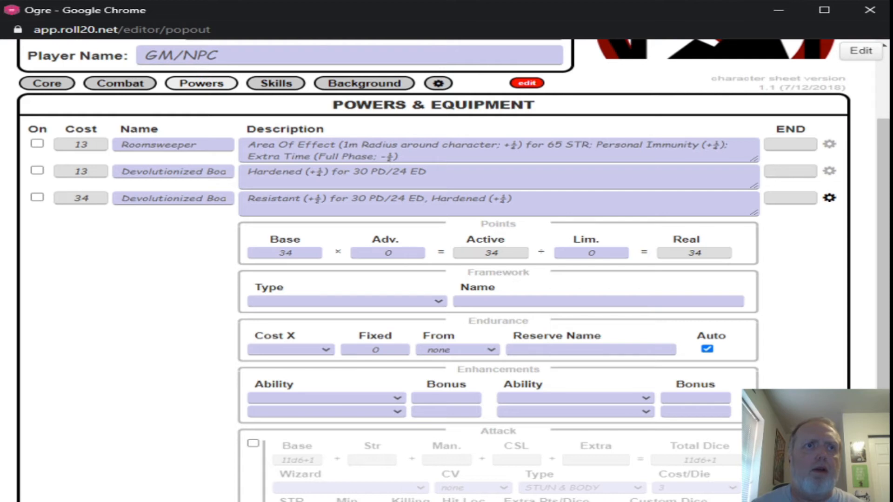
pyautogui.click(300, 486)
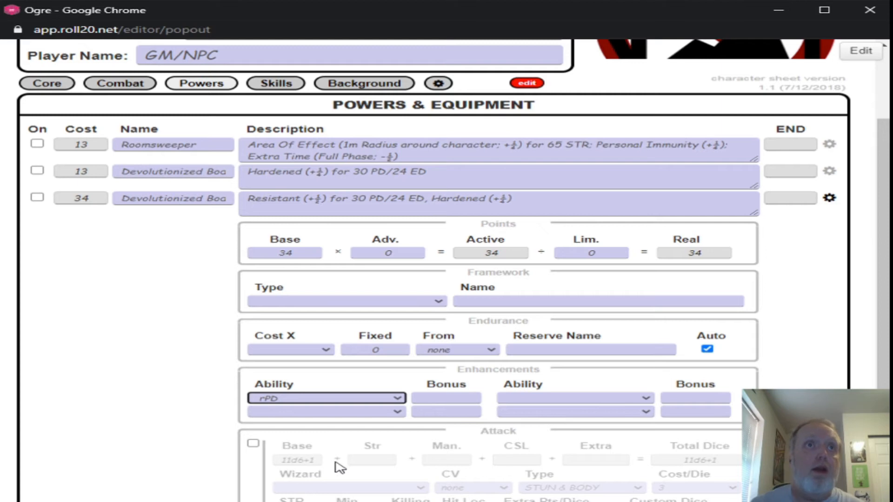
pyautogui.click(445, 399)
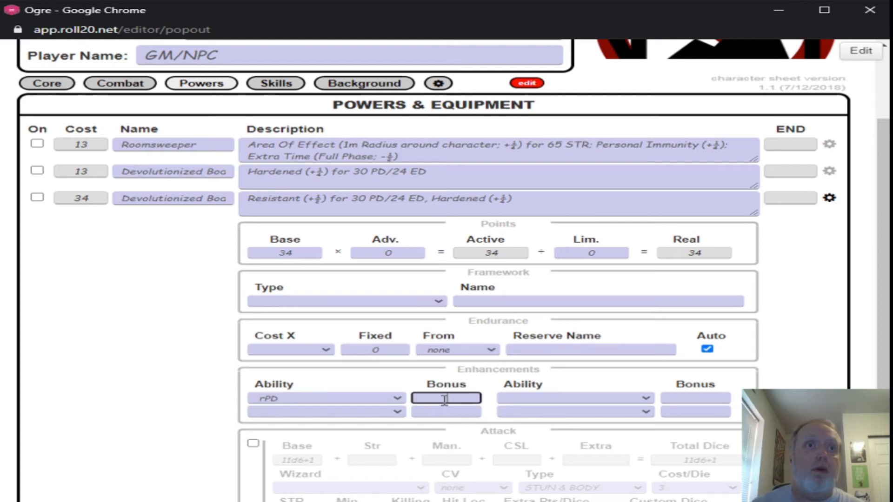
pyautogui.write('30')
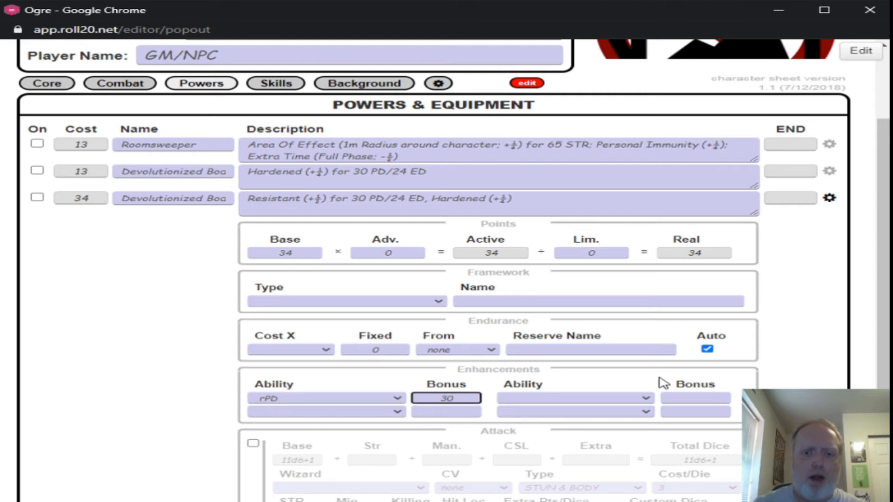
# Add an rED enhancement with a bonus of 24 to the same power and close its details
pyautogui.click(625, 400)
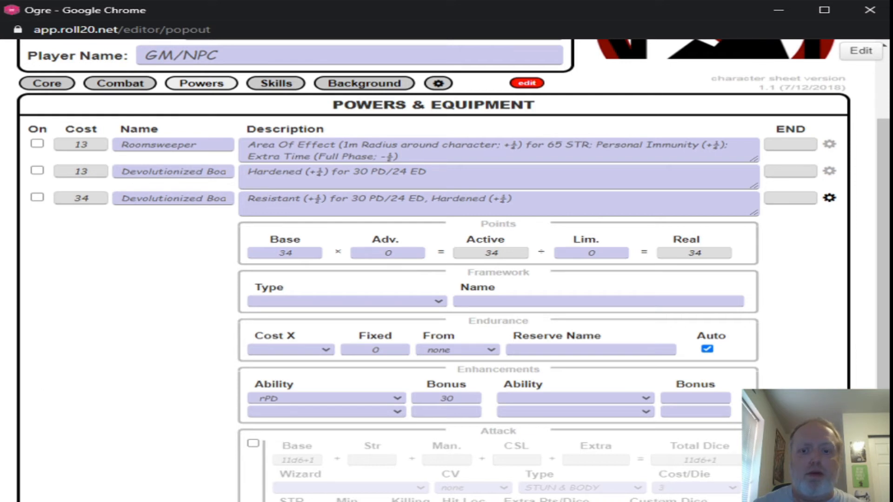
pyautogui.click(575, 398)
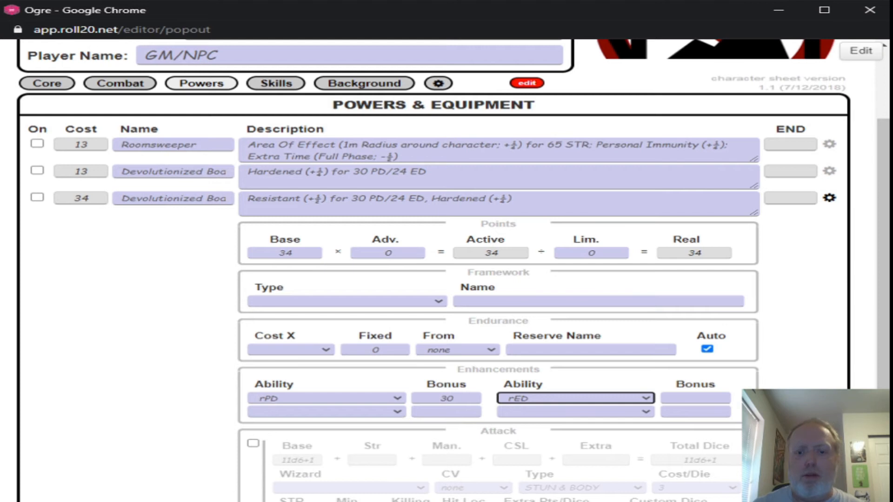
pyautogui.click(707, 399)
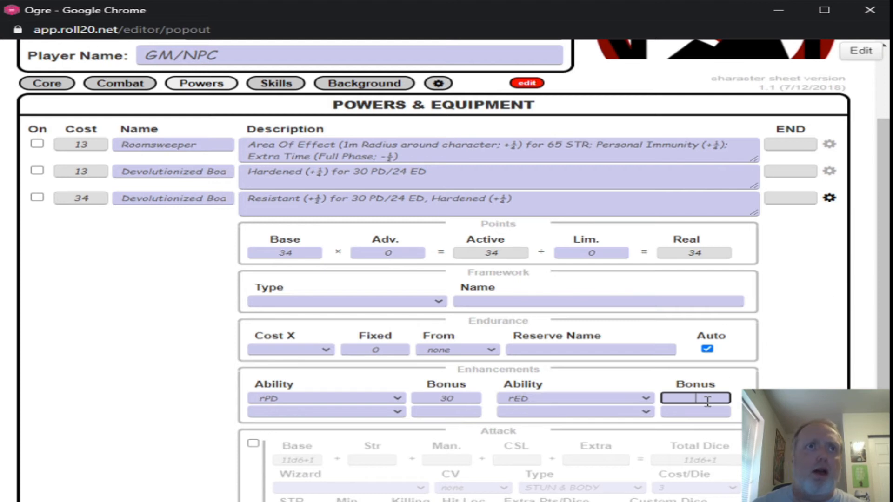
pyautogui.write('24')
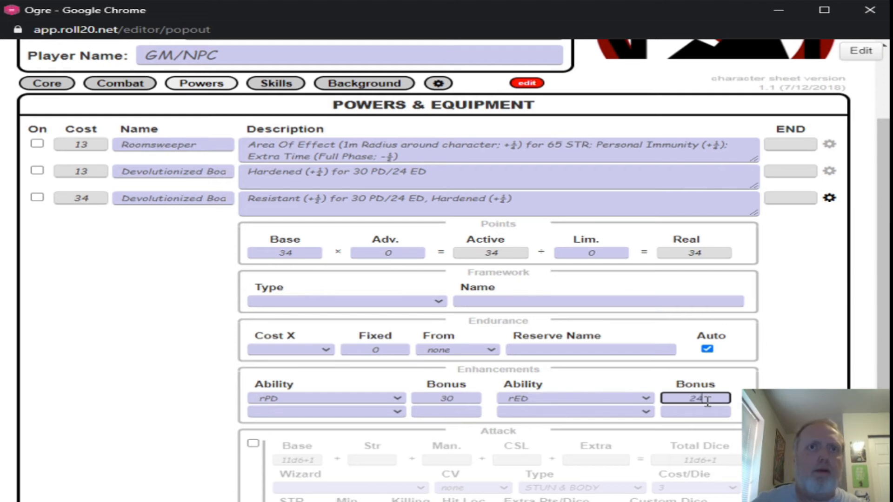
pyautogui.click(833, 200)
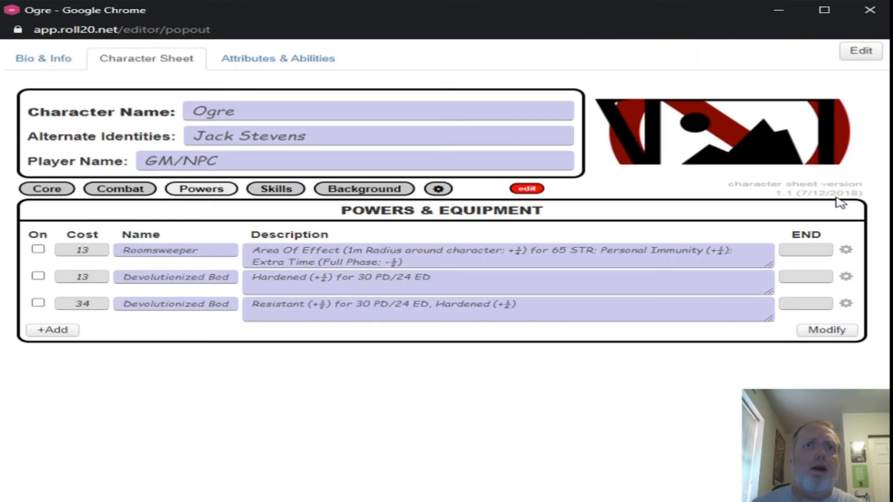
pyautogui.click(846, 305)
pyautogui.click(846, 305)
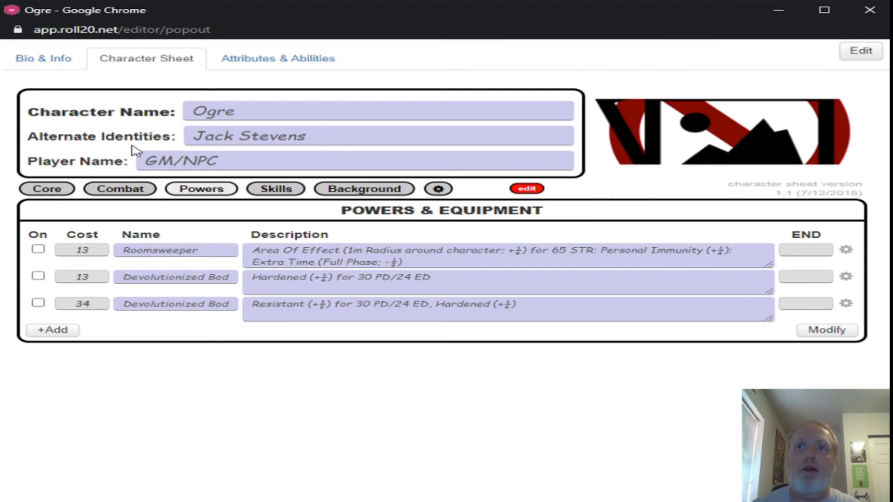
# Add a Tunneling movement entry on the core page with 1m combat and 1m noncombat distance
pyautogui.click(50, 189)
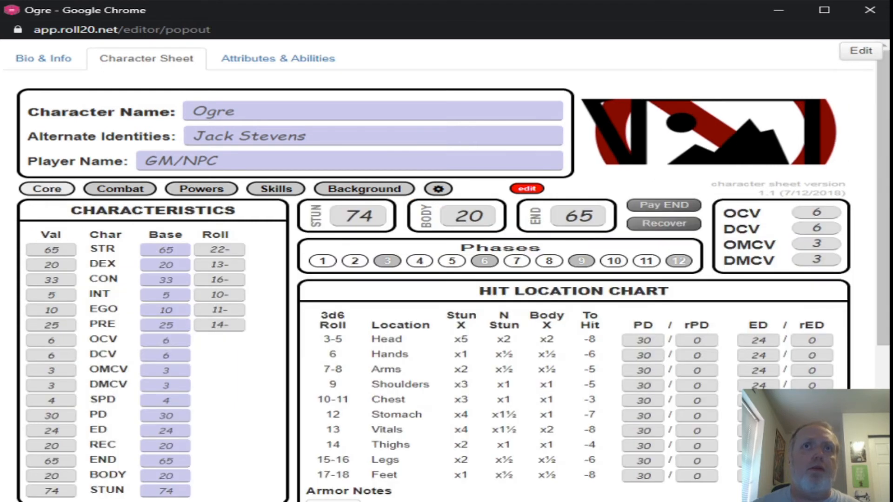
pyautogui.scroll(-5, 886, 213)
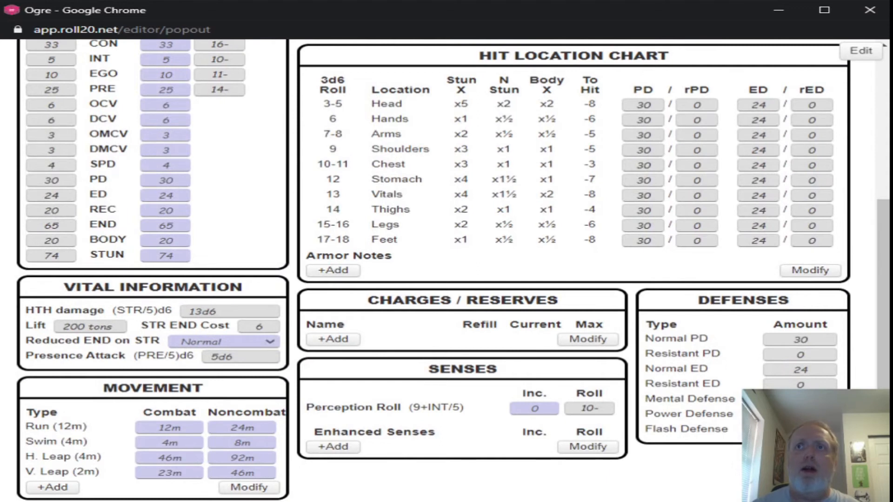
pyautogui.hotkey('alt', 'Tab')
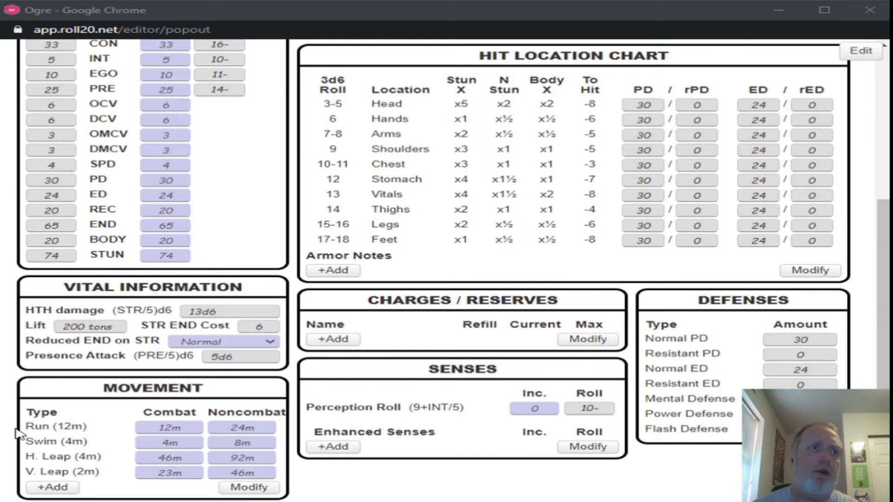
pyautogui.click(52, 488)
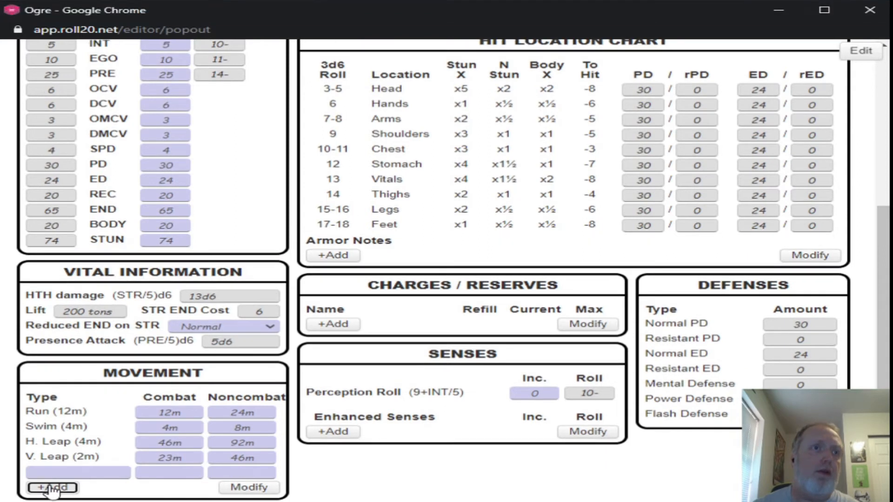
pyautogui.click(72, 473)
pyautogui.write('Tunneling')
pyautogui.press('Tab')
pyautogui.write('1')
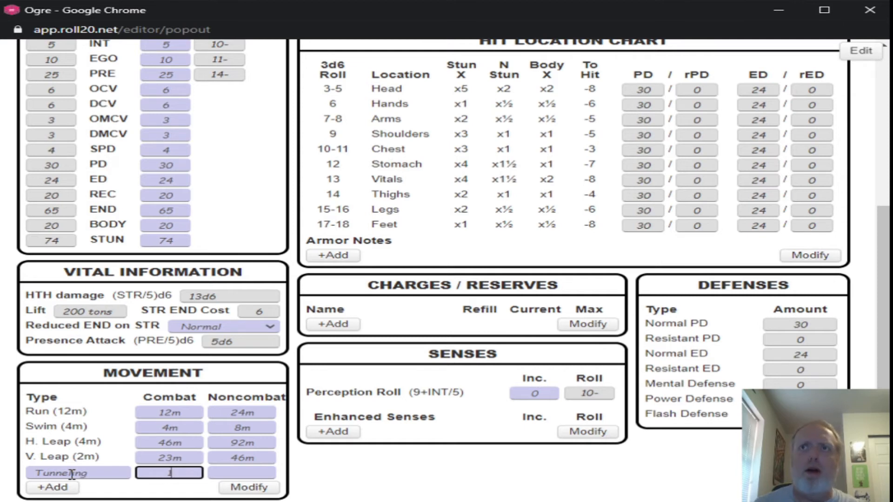
pyautogui.write('m')
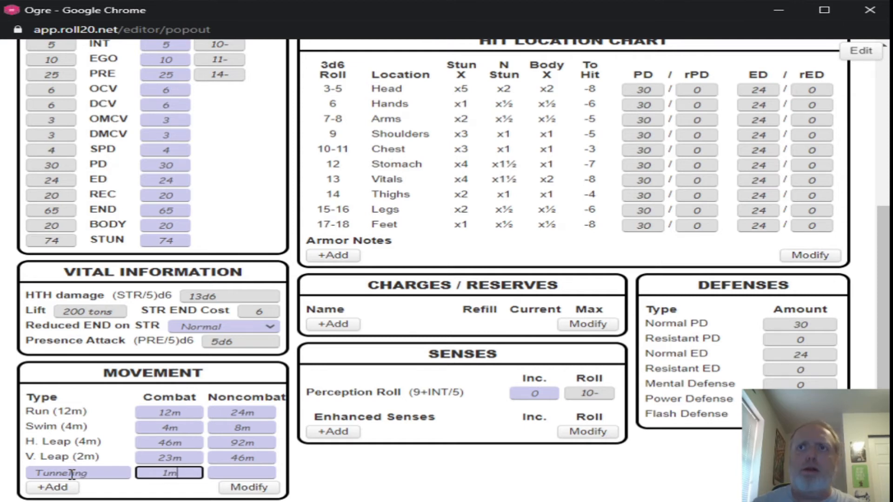
pyautogui.press('Tab')
pyautogui.write('1m')
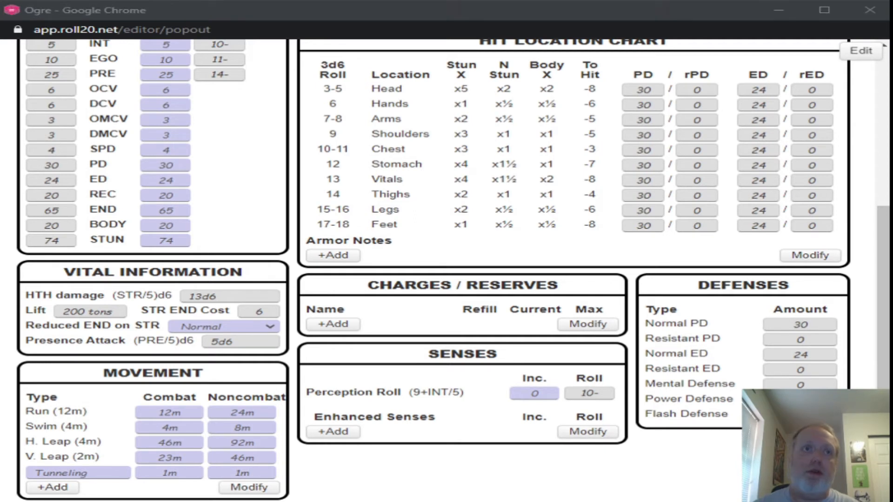
# Turn on both Devolutionized Body powers and check the enhancement settings of the Resistant one
pyautogui.click(541, 394)
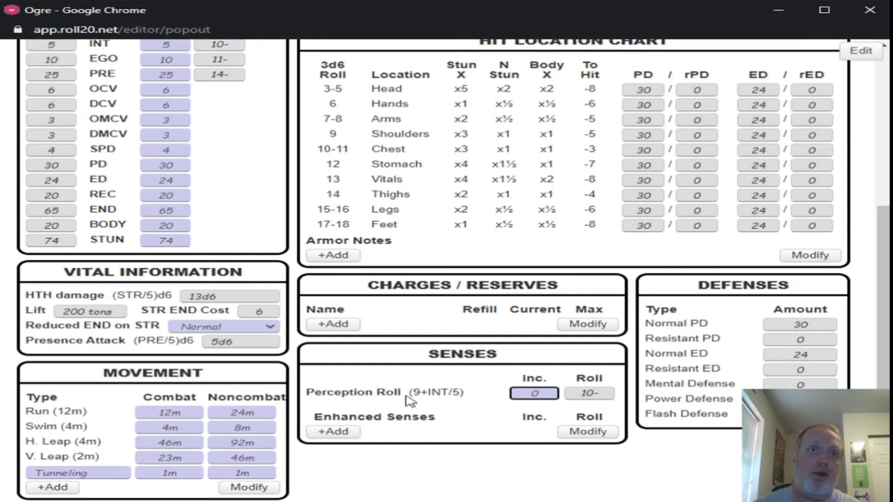
pyautogui.press('BackSpace')
pyautogui.write('24 ED, Hardened (+½')
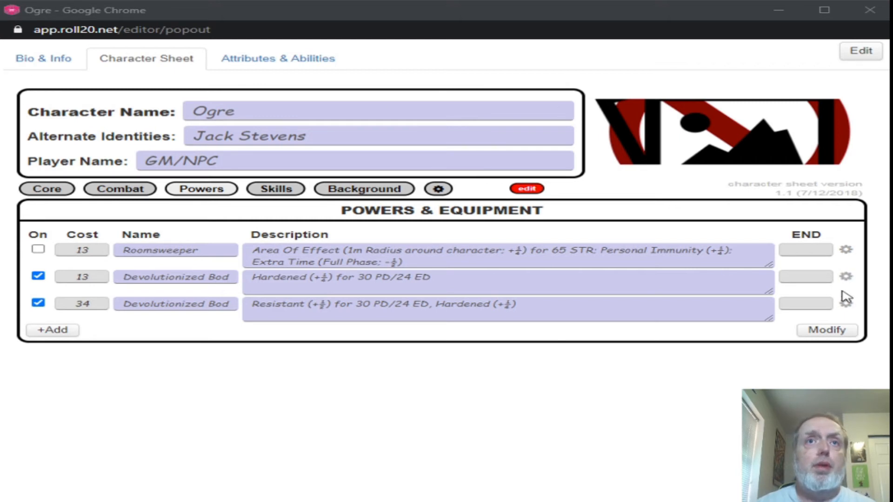
pyautogui.click(846, 304)
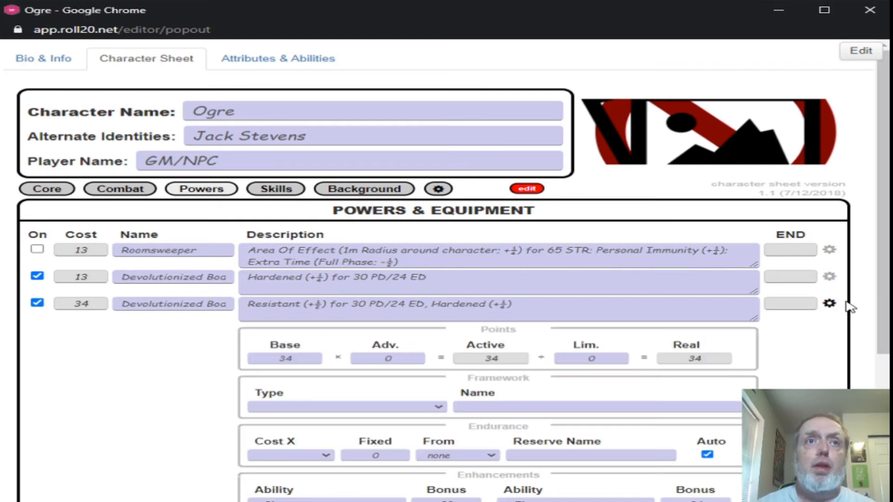
pyautogui.scroll(-4, 888, 263)
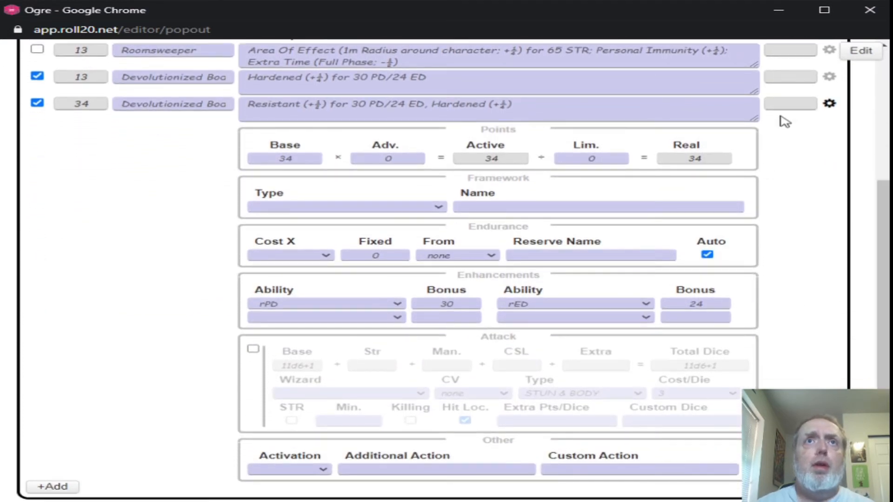
pyautogui.click(829, 103)
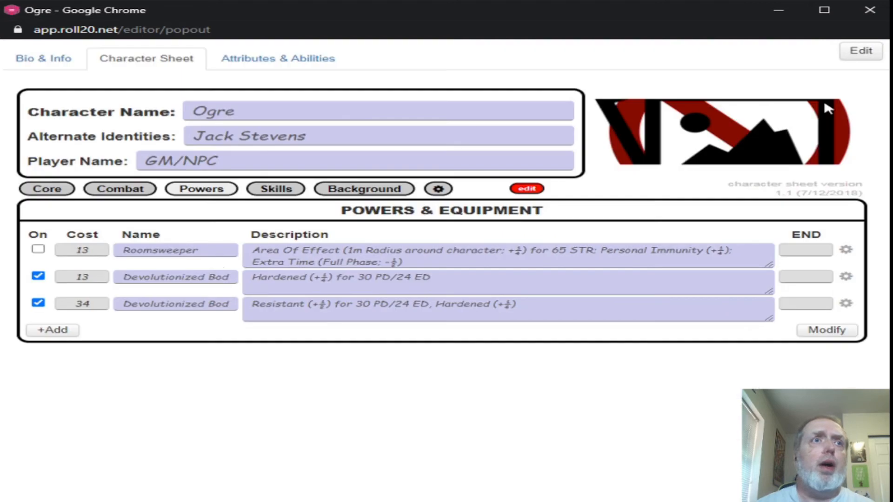
# Add a new blank power and set its base points to 50
pyautogui.click(52, 330)
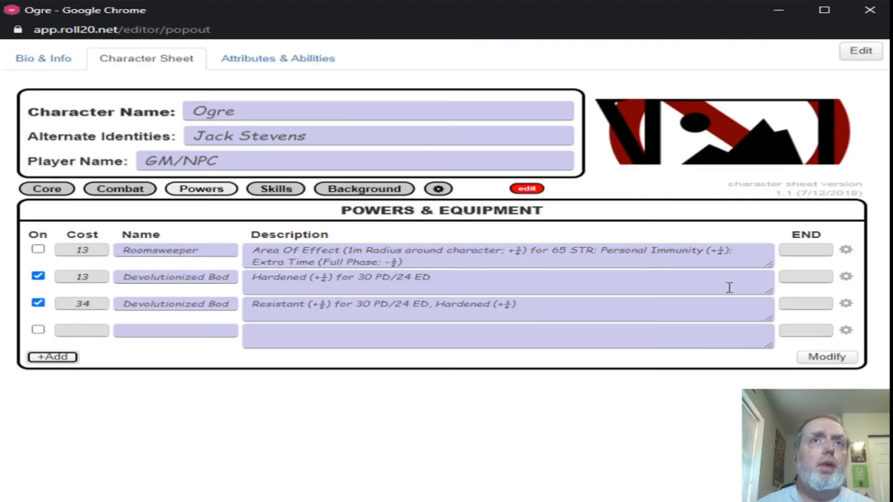
pyautogui.click(846, 333)
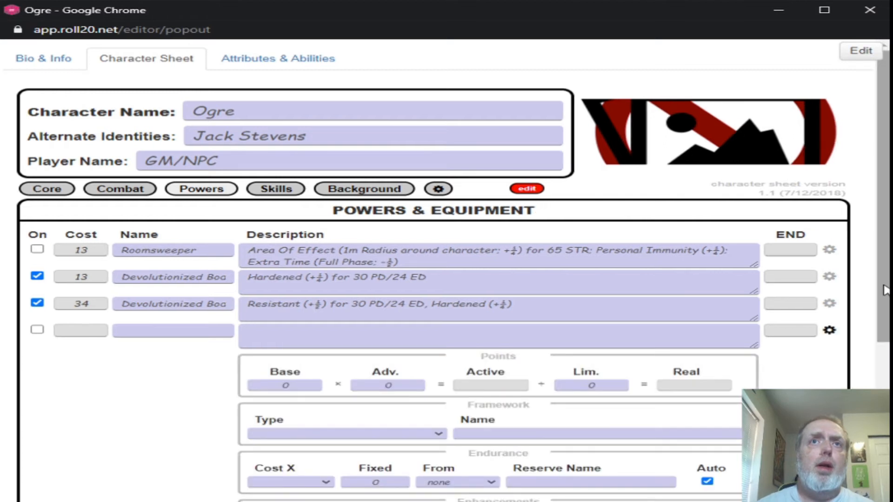
pyautogui.scroll(-3, 846, 334)
pyautogui.scroll(-2, 248, 184)
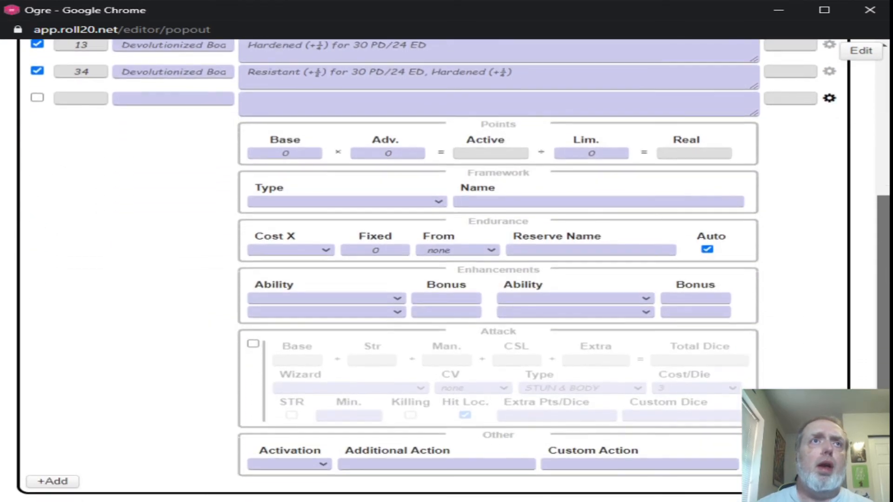
pyautogui.click(298, 154)
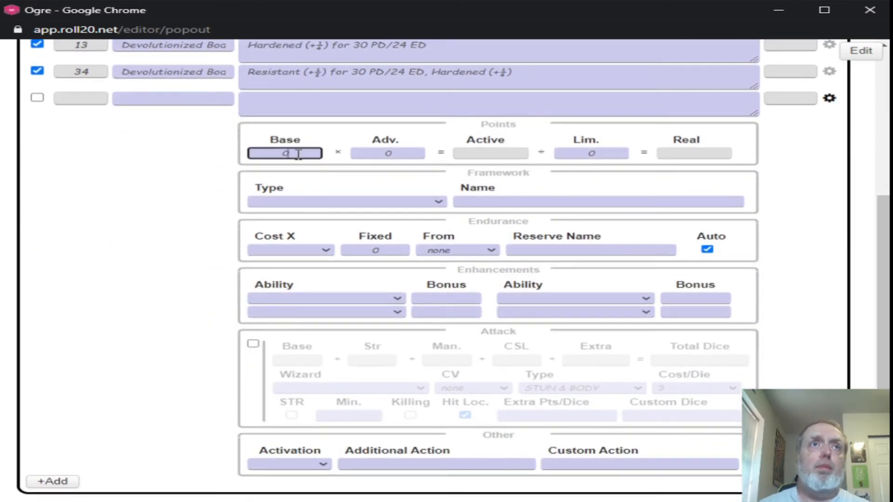
pyautogui.press('BackSpace')
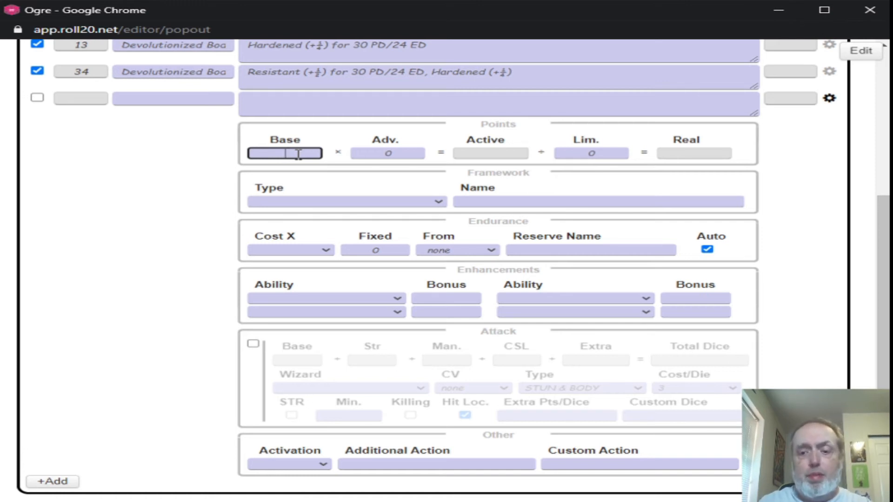
pyautogui.write('50')
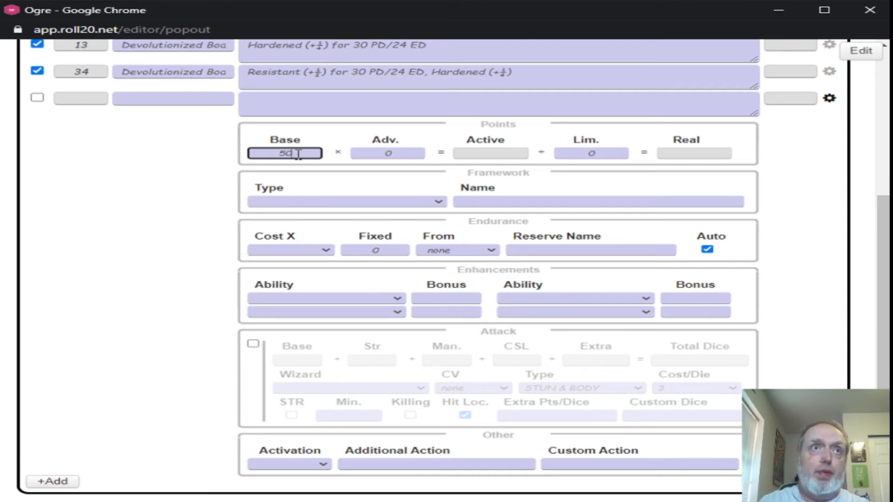
pyautogui.press('Tab')
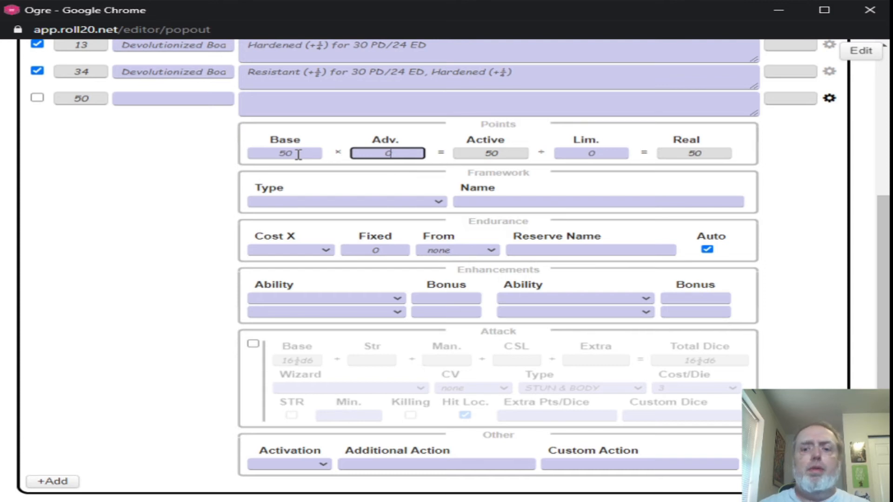
pyautogui.write('.25')
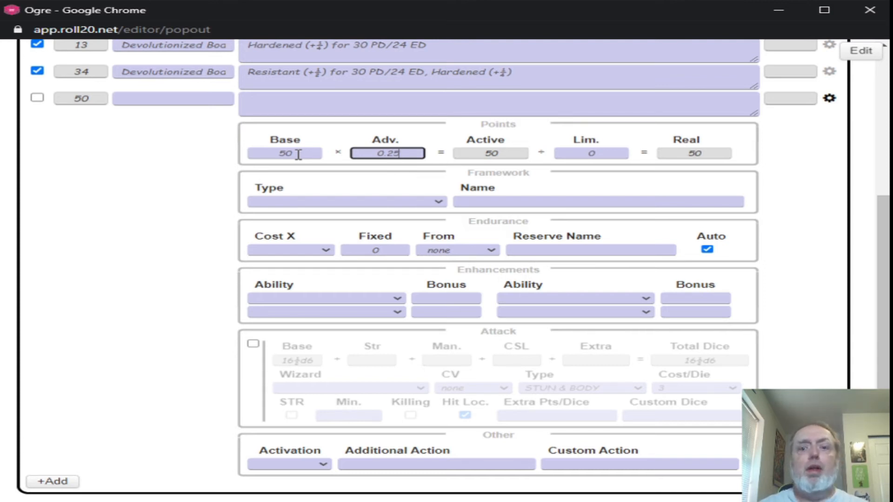
pyautogui.press('BackSpace')
pyautogui.press('BackSpace')
pyautogui.press('BackSpace')
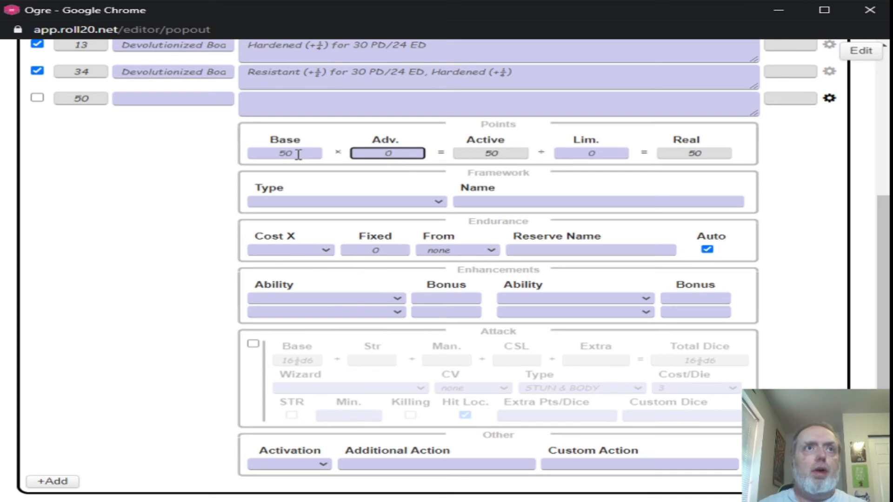
# Examine the framework types offered for the new power
pyautogui.press('Tab')
pyautogui.press('Tab')
pyautogui.press('Tab')
pyautogui.hotkey('shift', 'Tab')
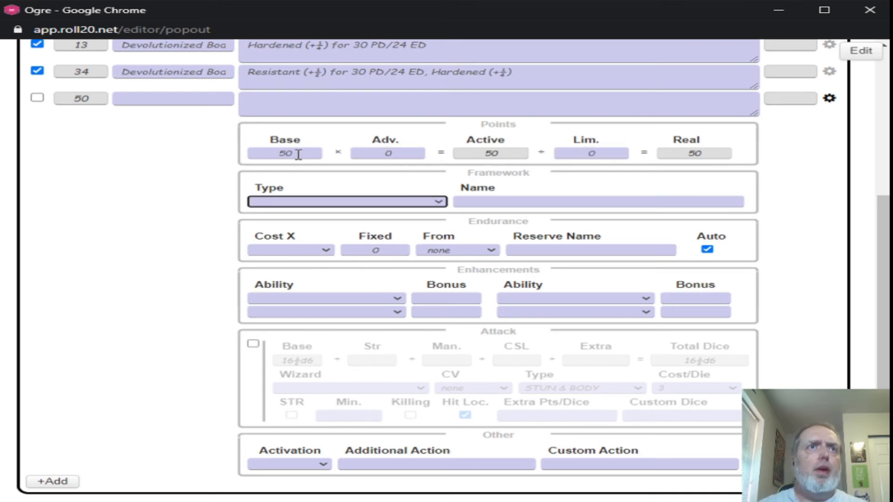
pyautogui.click(409, 201)
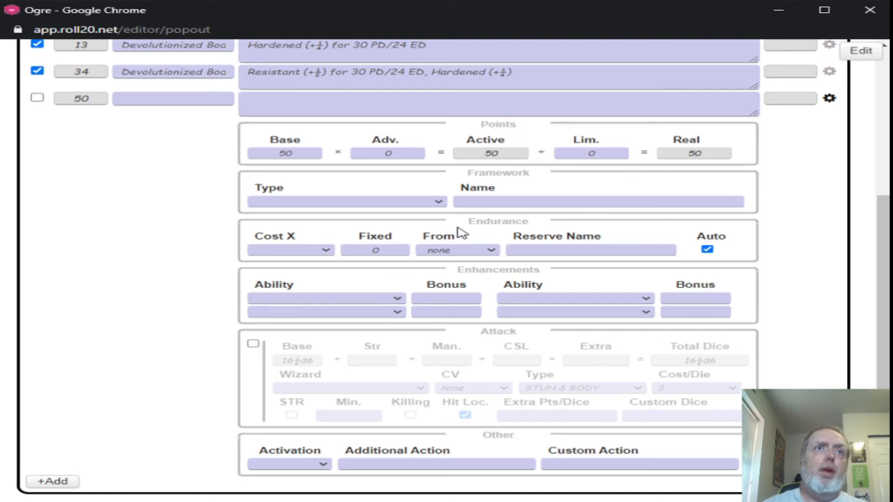
# Examine the new power's framework name field, its endurance settings and the abilities offered under enhancements
pyautogui.click(549, 199)
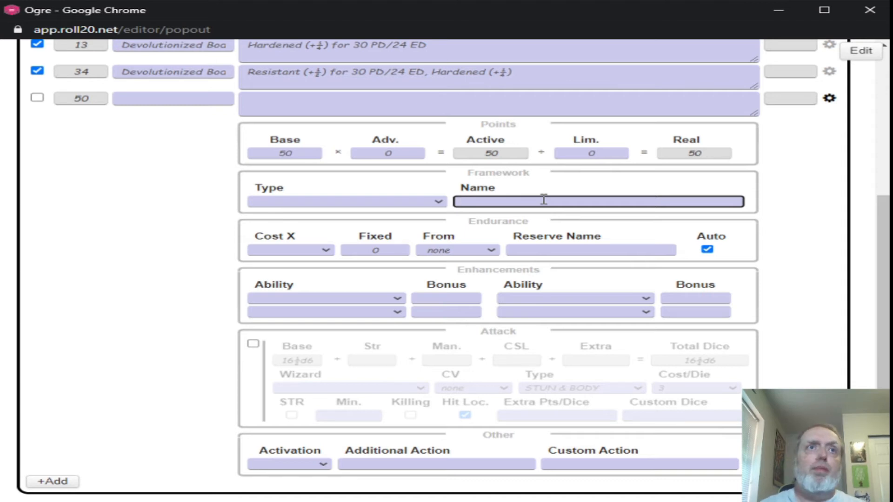
pyautogui.click(329, 252)
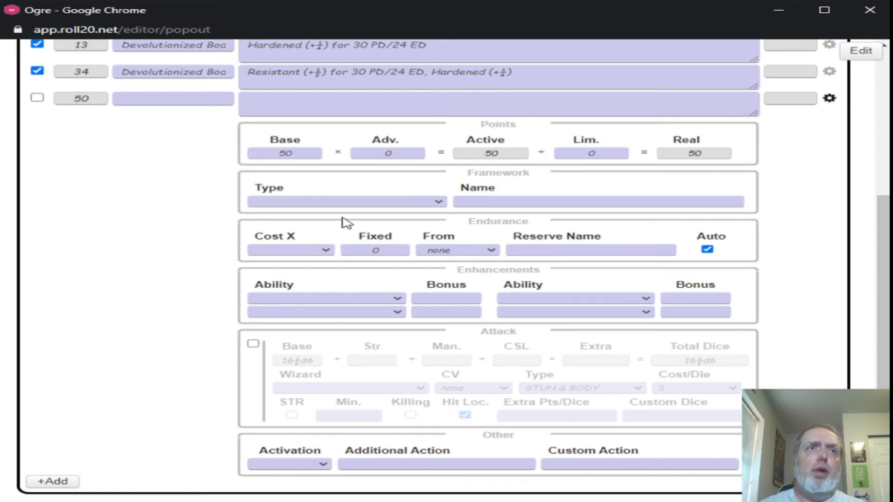
pyautogui.click(397, 250)
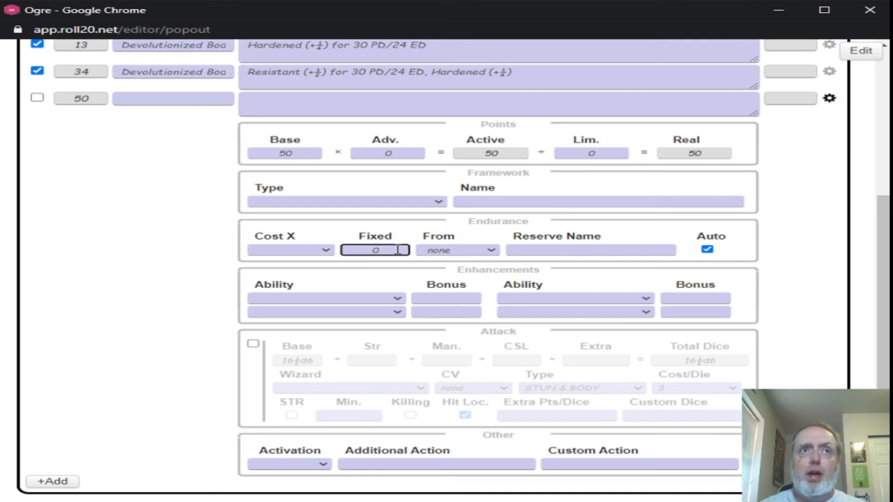
pyautogui.click(459, 251)
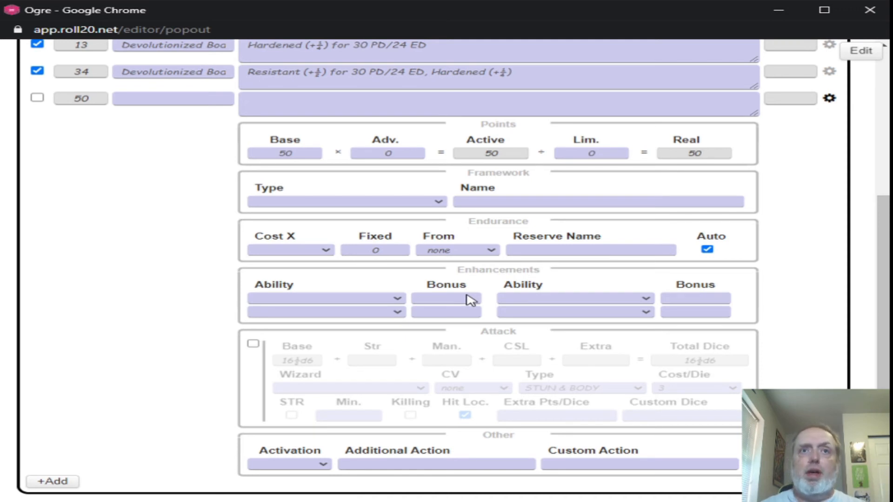
pyautogui.click(587, 246)
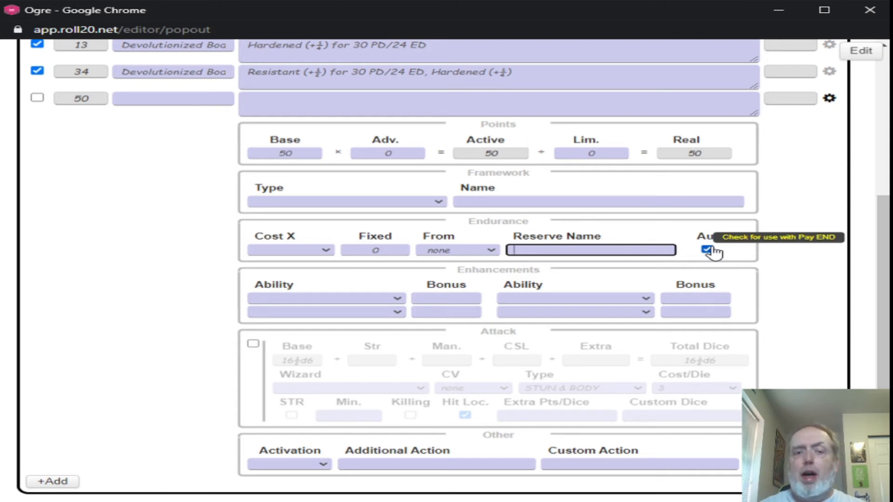
pyautogui.click(399, 301)
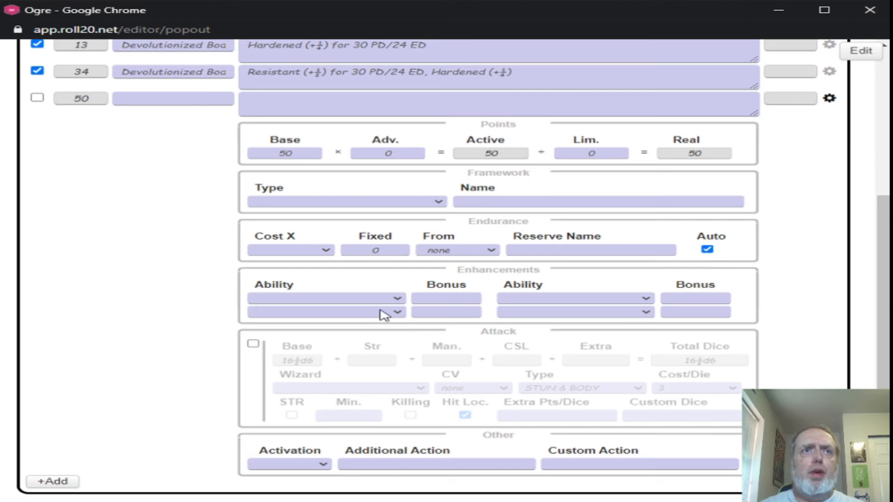
pyautogui.click(399, 300)
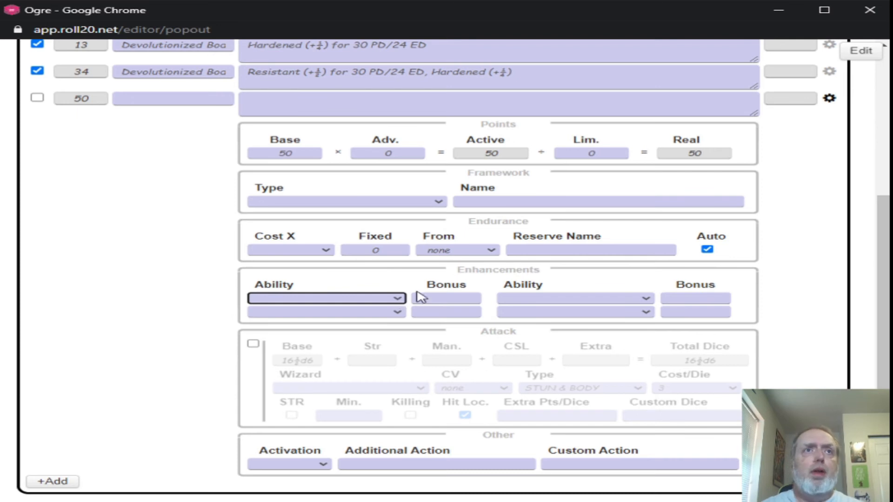
# Enable the new power's attack section and auto-configure it with the wizard as an OCV attack doing STUN & BODY at 5 points per die
pyautogui.click(253, 346)
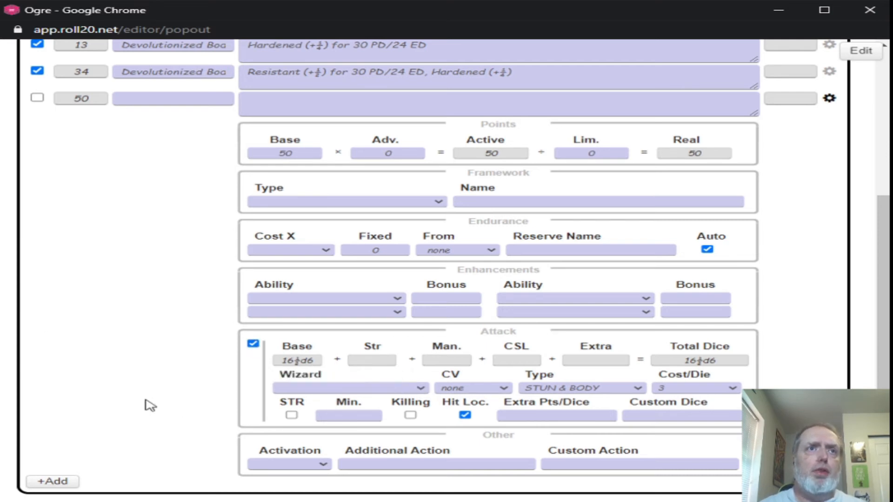
pyautogui.click(393, 427)
pyautogui.click(415, 387)
pyautogui.click(379, 428)
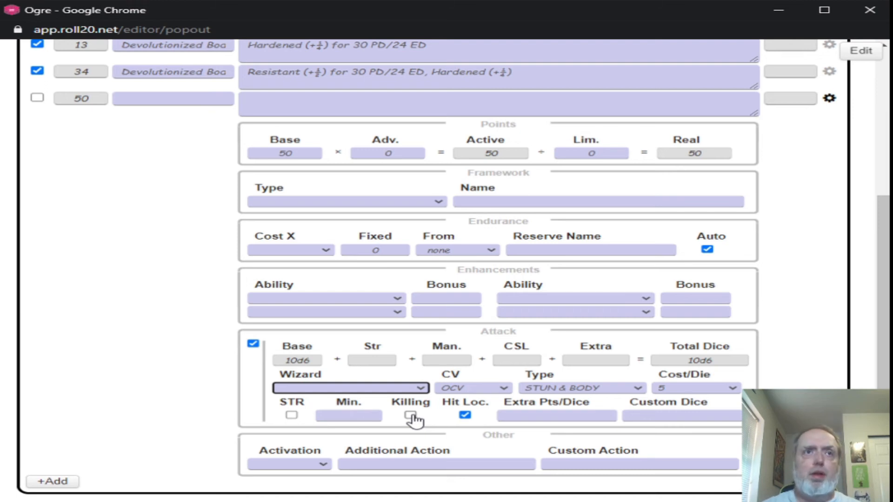
pyautogui.click(394, 391)
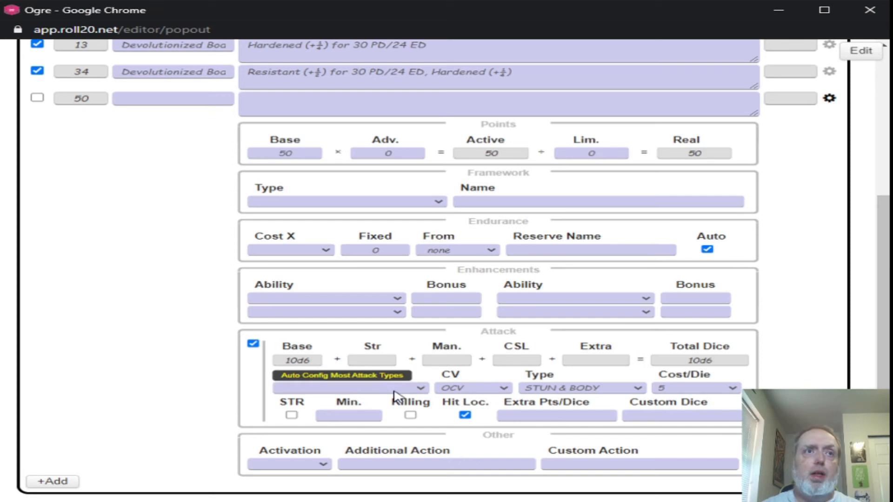
pyautogui.click(394, 392)
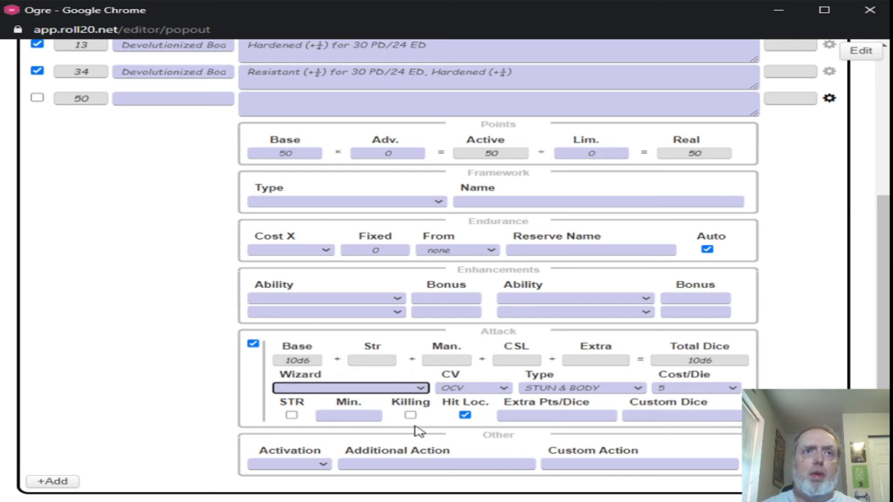
# Examine the power's extra points, custom dice, activation roll, additional action and custom action settings
pyautogui.click(564, 412)
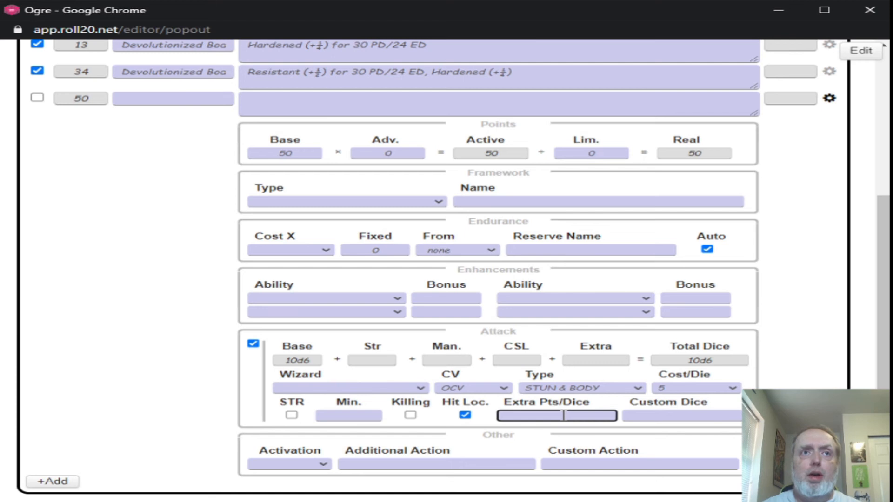
pyautogui.click(668, 413)
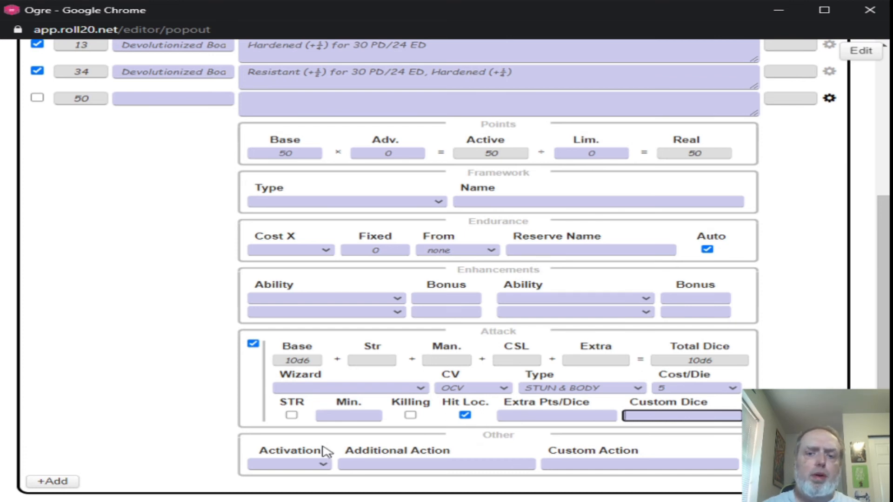
pyautogui.click(320, 466)
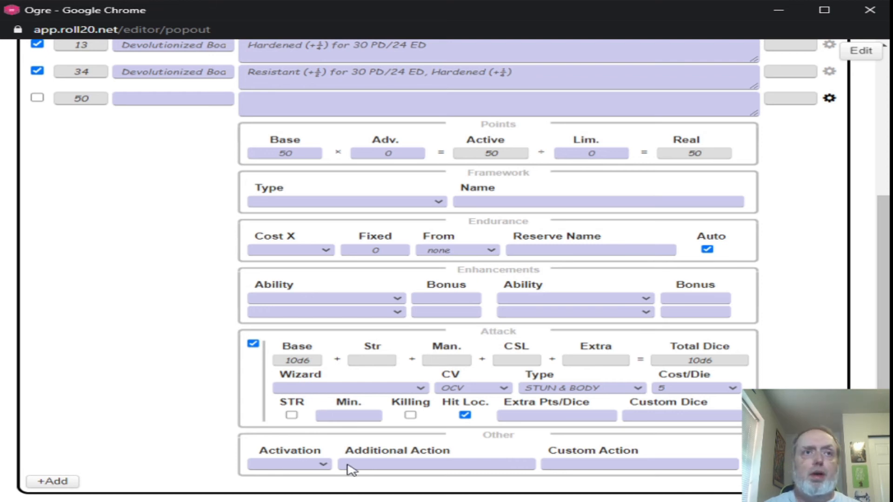
pyautogui.click(415, 465)
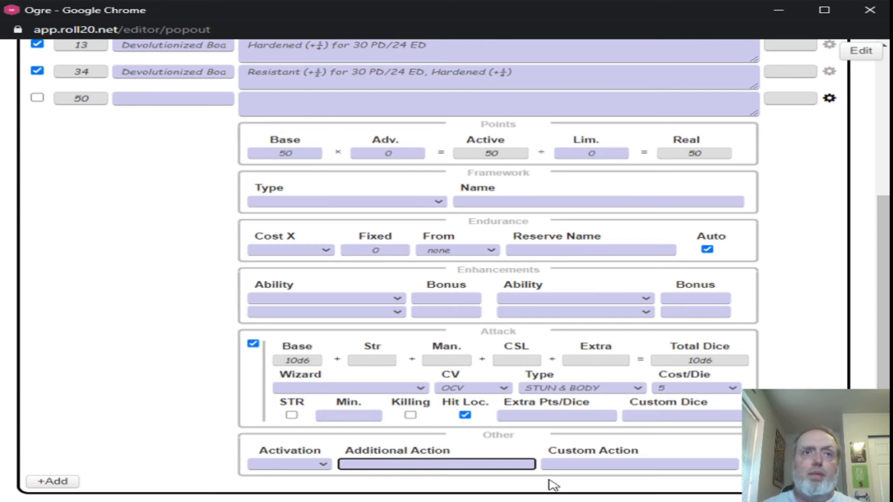
pyautogui.click(594, 466)
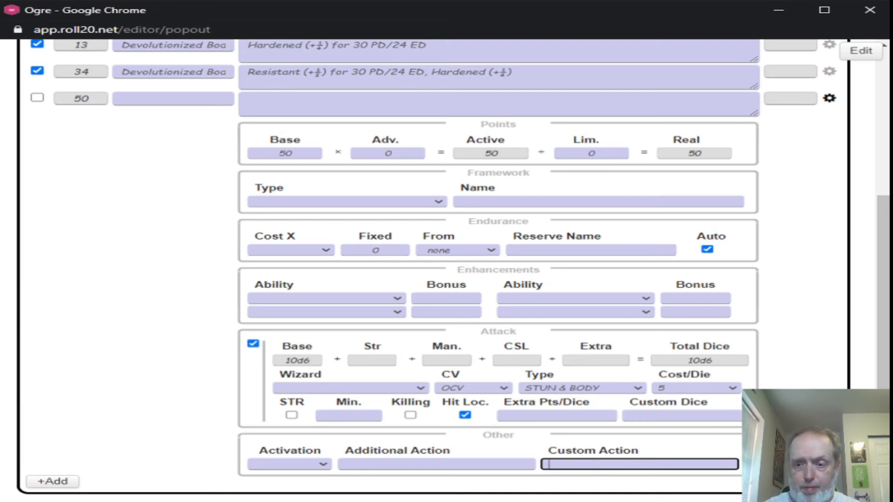
pyautogui.hotkey('alt', 'Tab')
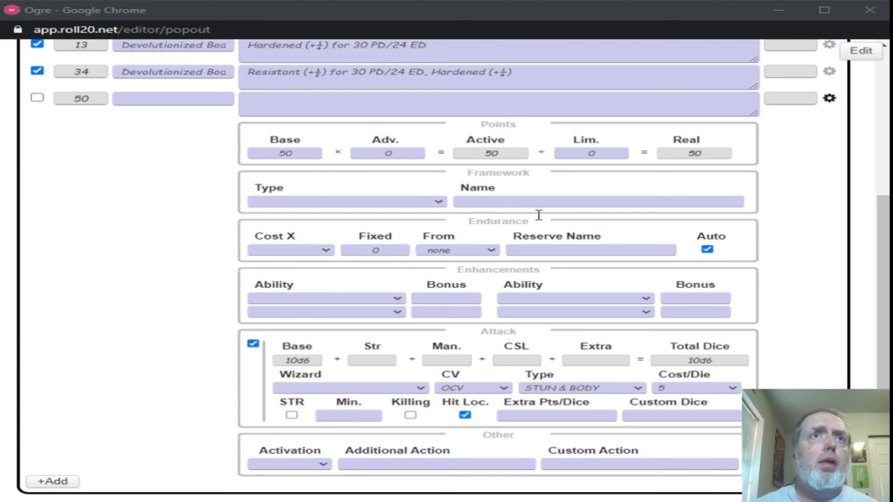
# Set the new power's endurance reserve name to "END Res"
pyautogui.click(542, 250)
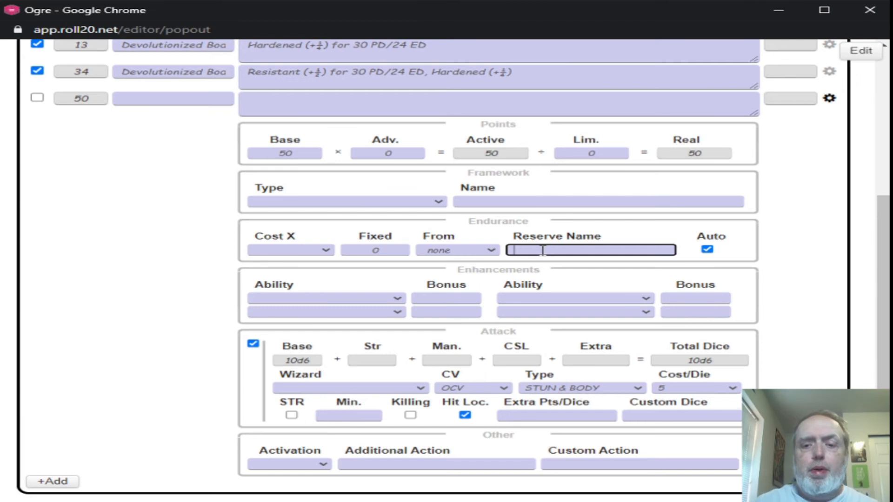
pyautogui.write('END')
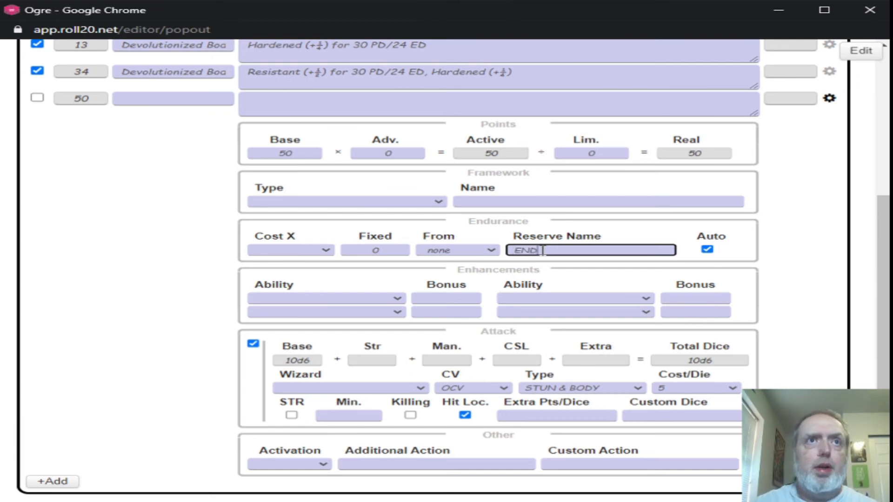
pyautogui.write(' Res')
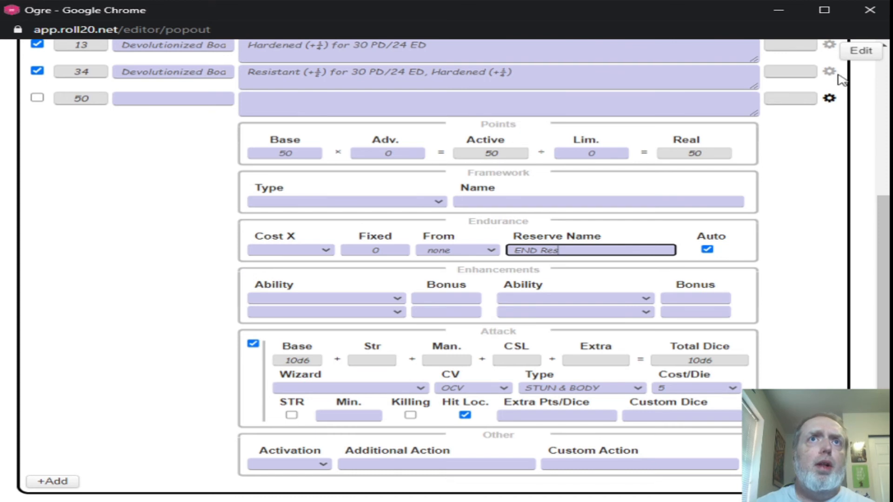
pyautogui.click(879, 112)
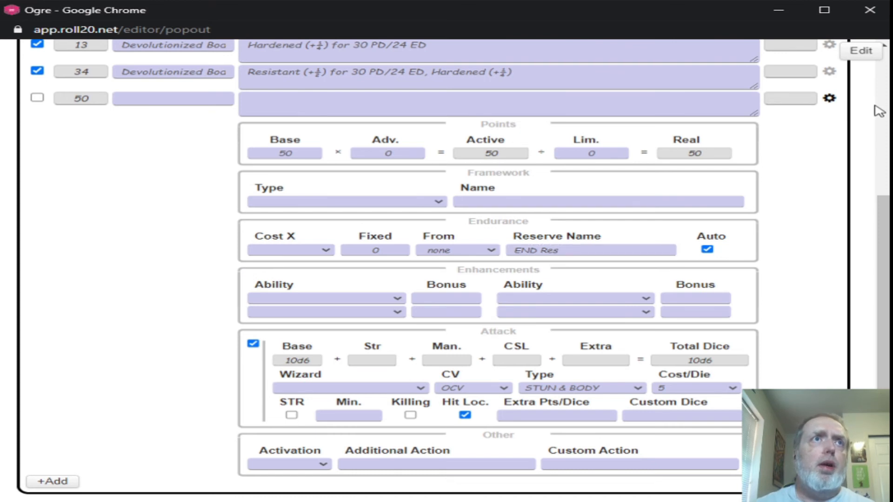
# Add a charges/reserves entry on the core page named "END Res" with refill 5, current 50 and max 50
pyautogui.scroll(5, 879, 111)
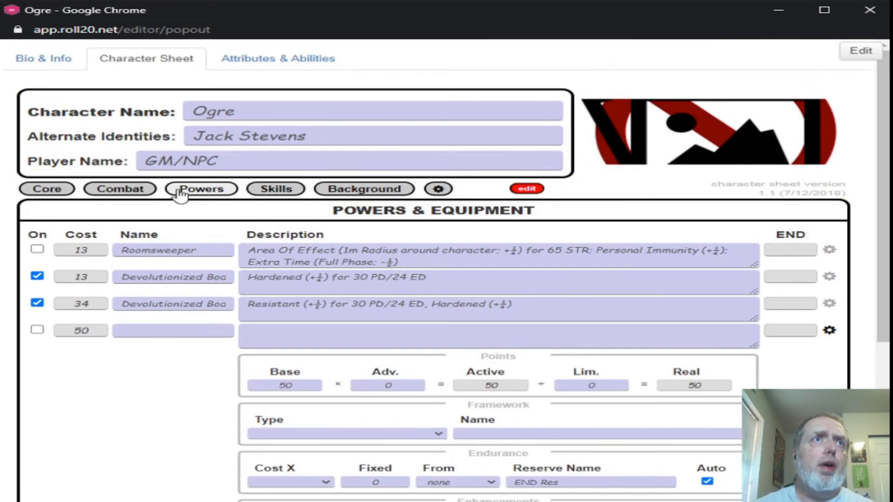
pyautogui.click(47, 190)
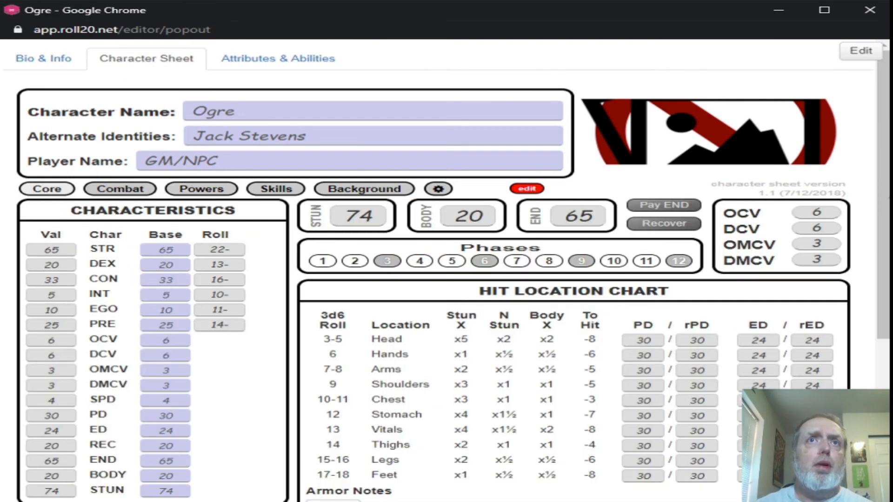
pyautogui.moveTo(885, 205); pyautogui.dragTo(884, 349)
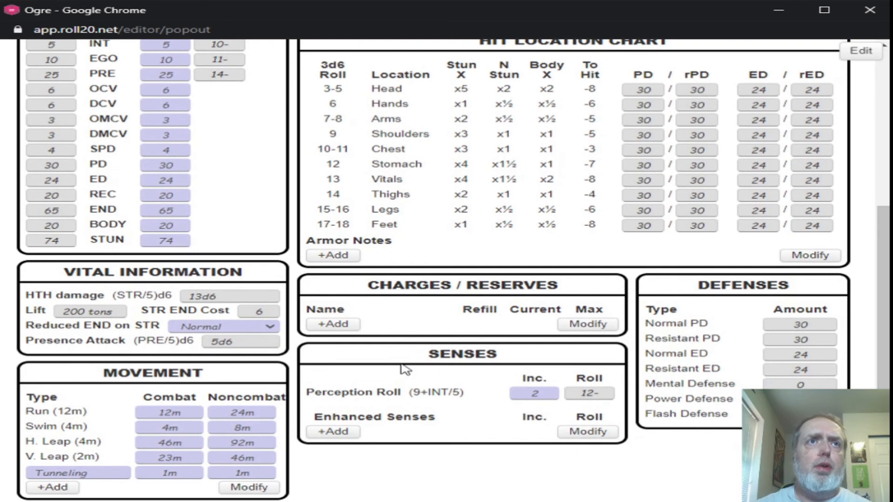
pyautogui.click(342, 324)
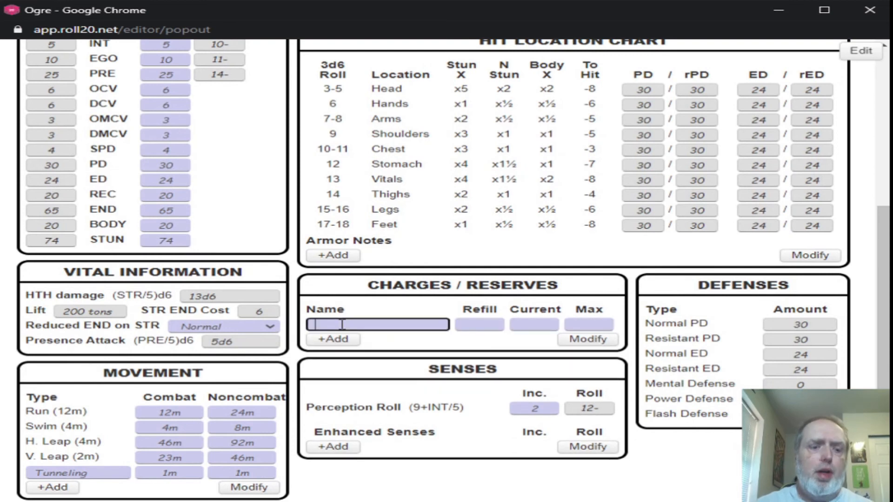
pyautogui.write('END Res')
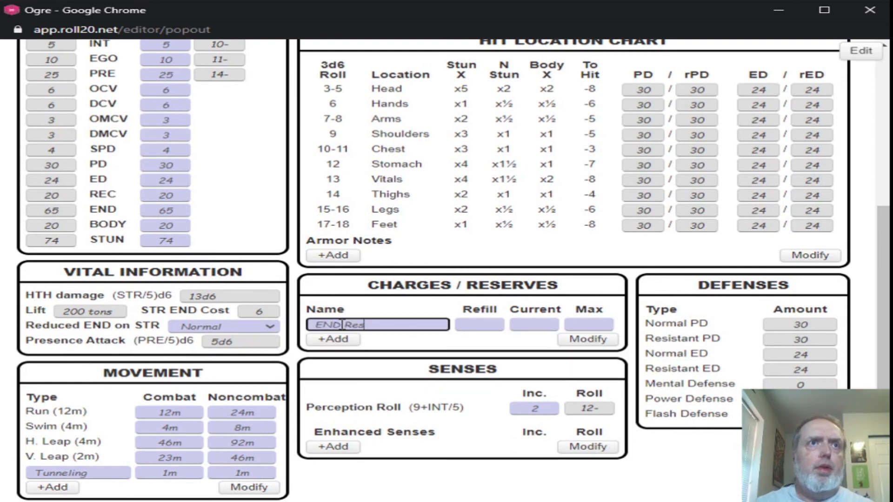
pyautogui.press('Tab')
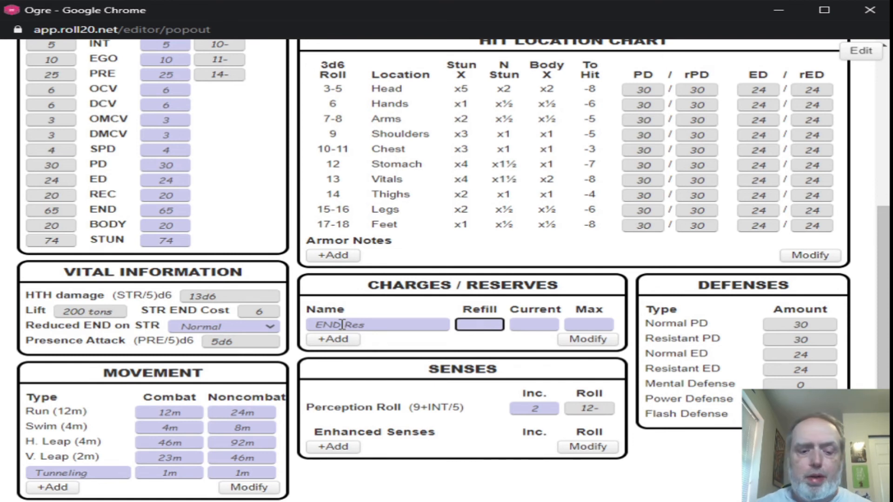
pyautogui.write('5')
pyautogui.press('Tab')
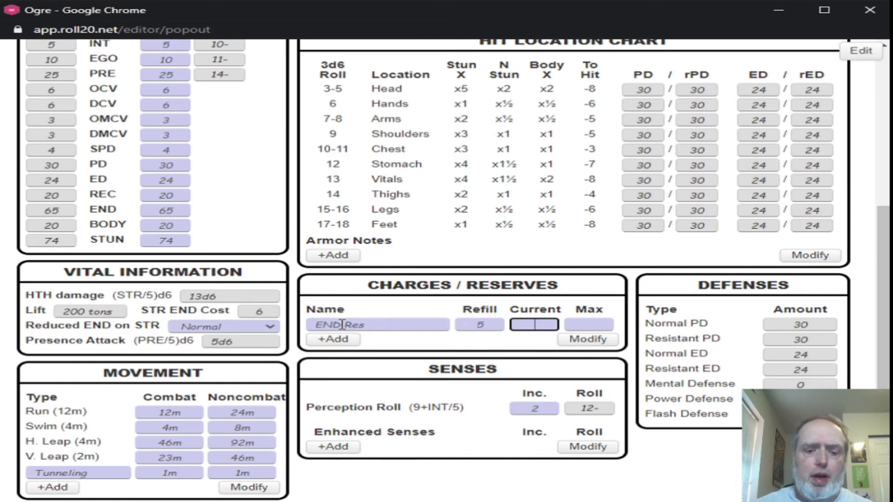
pyautogui.write('50')
pyautogui.press('Tab')
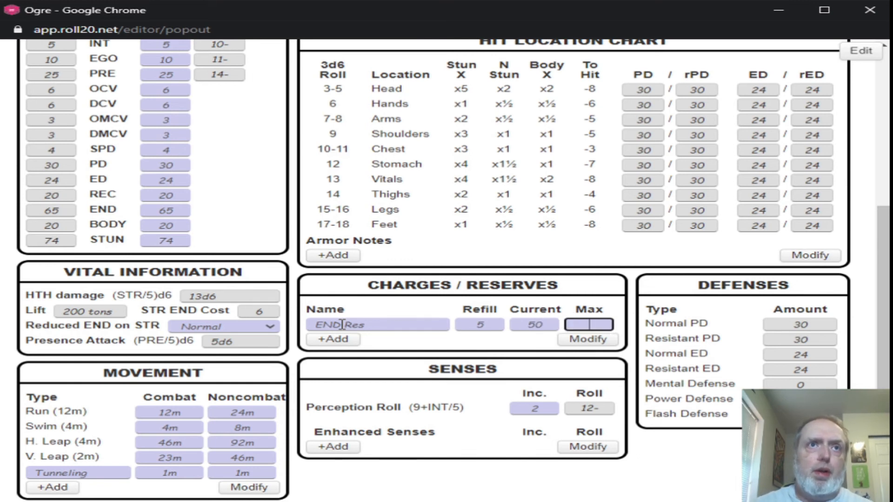
pyautogui.write('50')
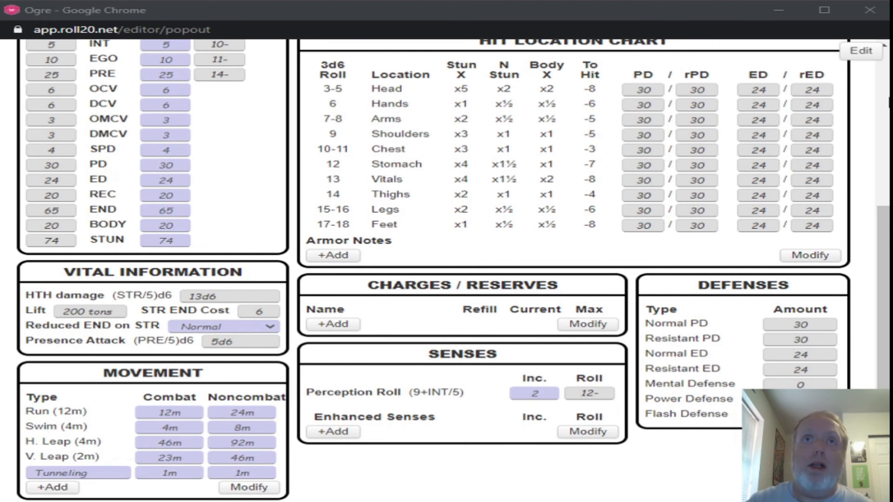
# Review the combat page's maneuvers, modifiers and combat skill levels, and open the skills page
pyautogui.click(880, 105)
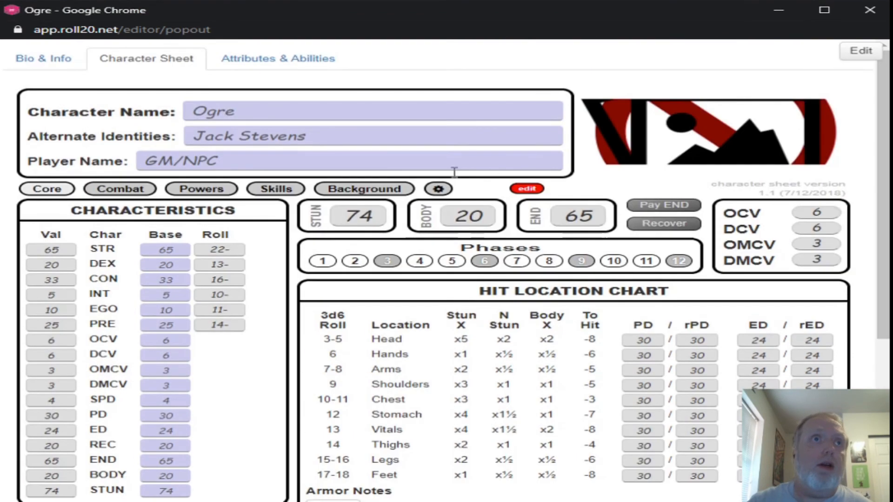
pyautogui.click(110, 191)
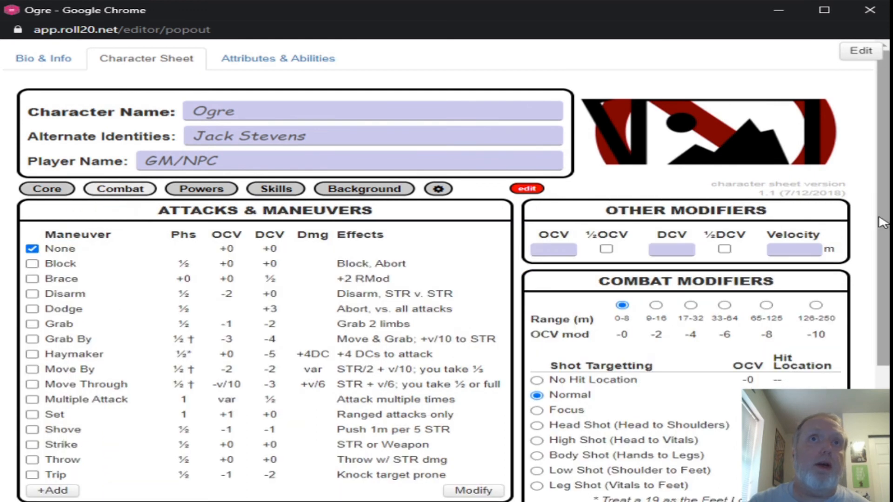
pyautogui.scroll(-4, 882, 231)
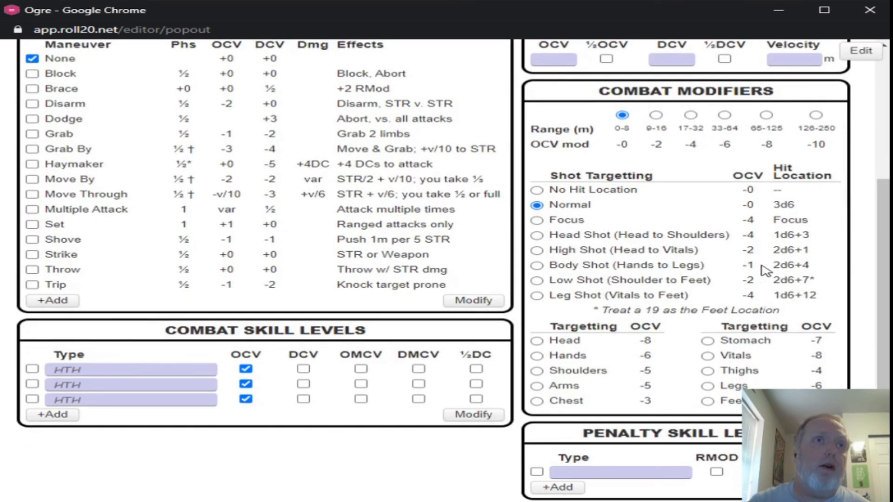
pyautogui.scroll(4, 883, 296)
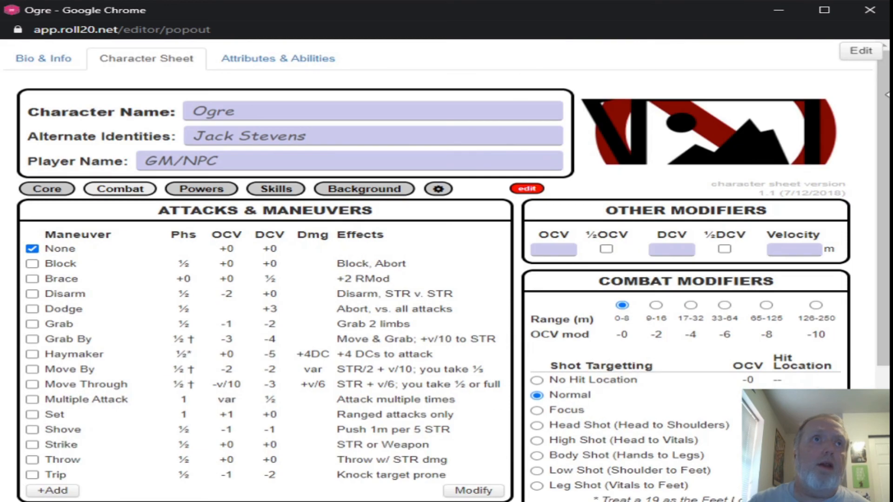
pyautogui.click(276, 190)
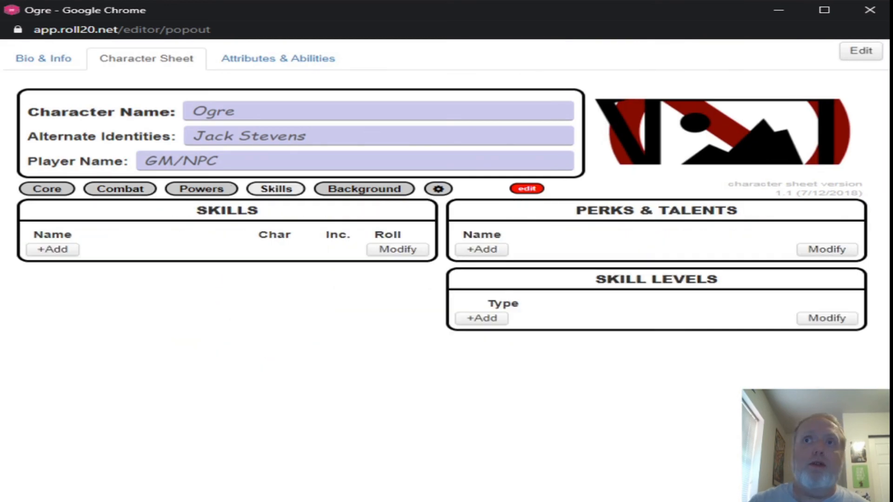
# Add the skill "KS: The Superhuman World" with its characteristic set to 8-
pyautogui.hotkey('alt', 'Tab')
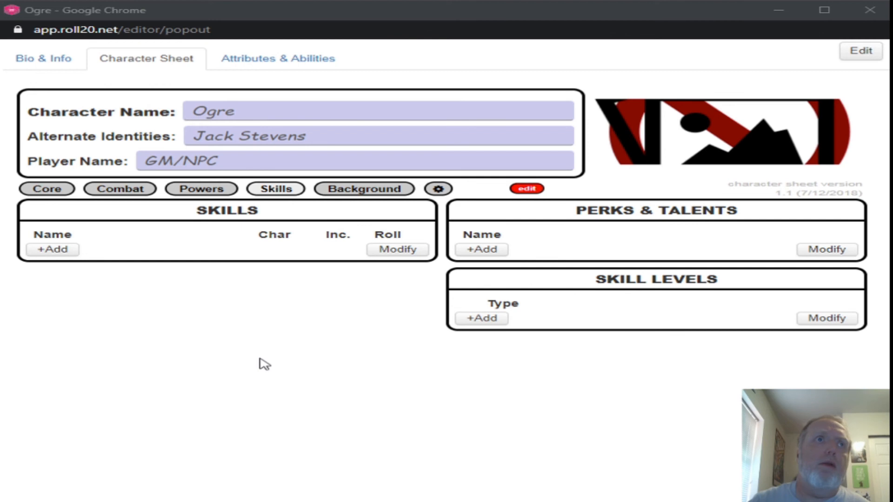
pyautogui.click(65, 251)
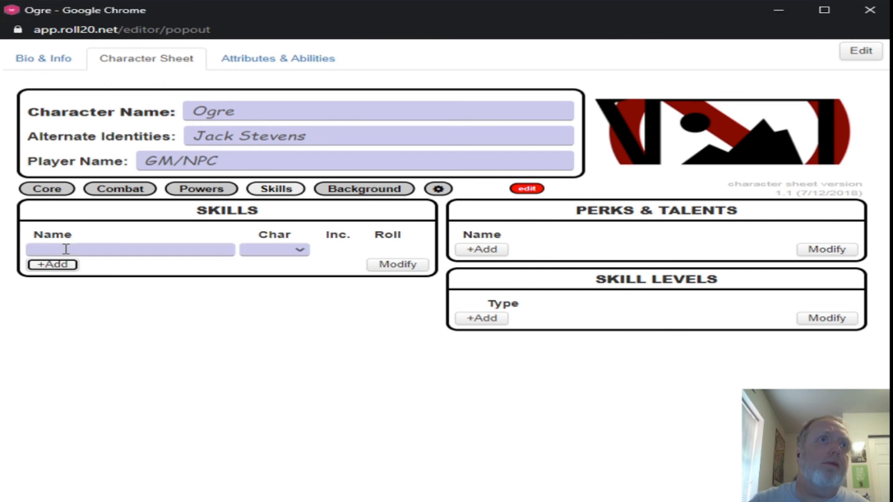
pyautogui.click(66, 250)
pyautogui.write('KS: The Superhuman World')
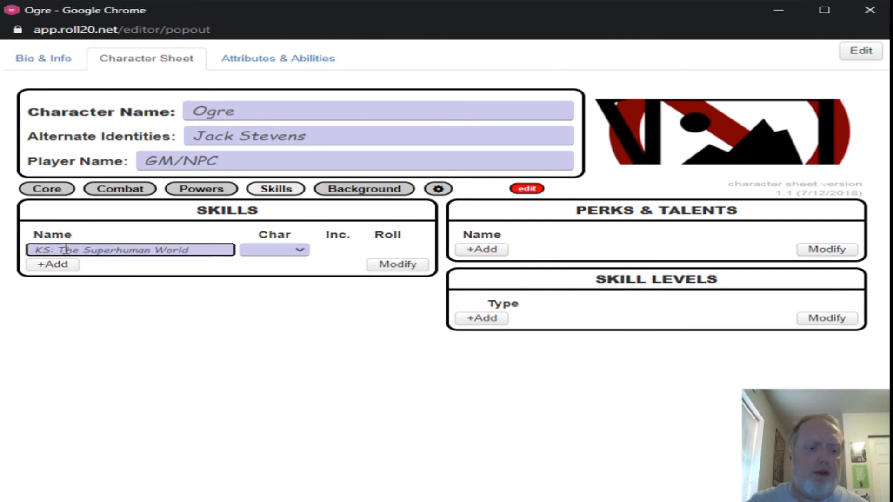
pyautogui.press('Tab')
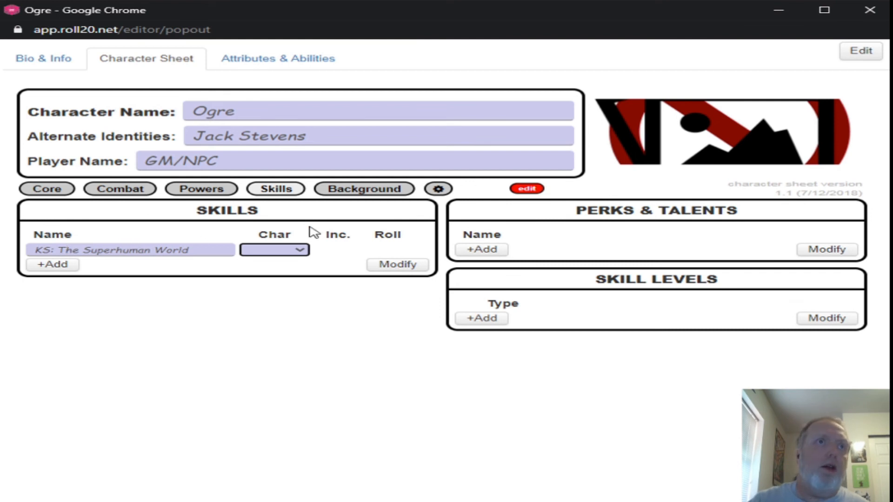
pyautogui.click(303, 252)
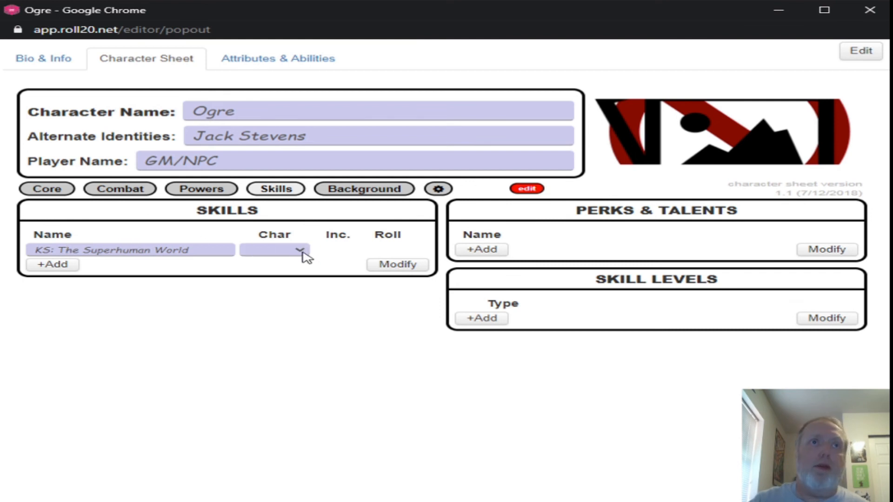
pyautogui.click(322, 359)
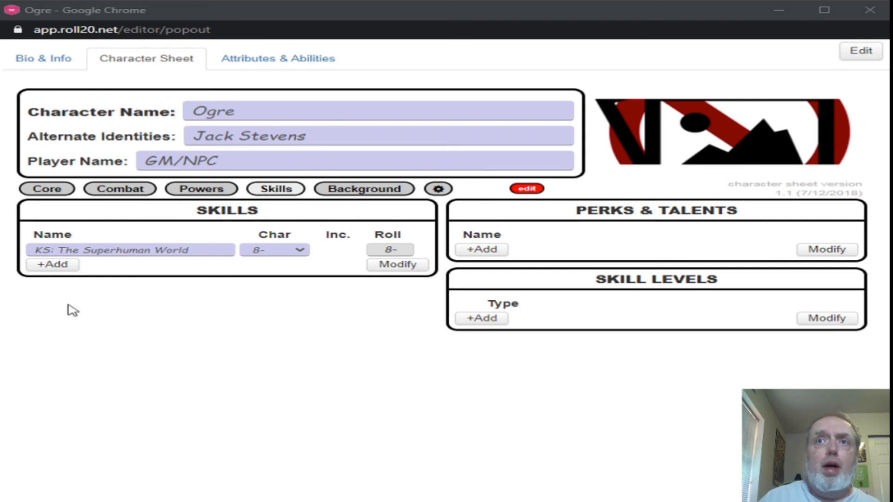
# Add a matching complication on the background page costing 30: "Enraged: Berserk in combat (Very Common), go 11-, recover 14-"
pyautogui.click(345, 190)
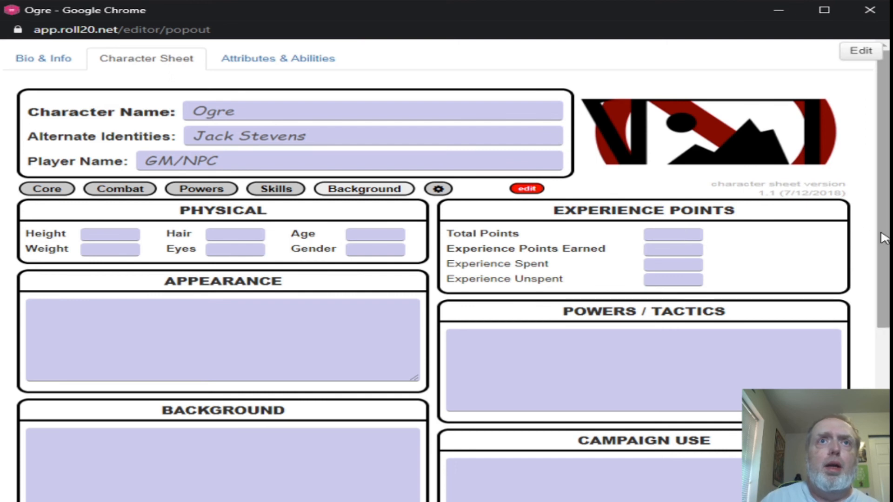
pyautogui.moveTo(887, 238); pyautogui.dragTo(887, 406)
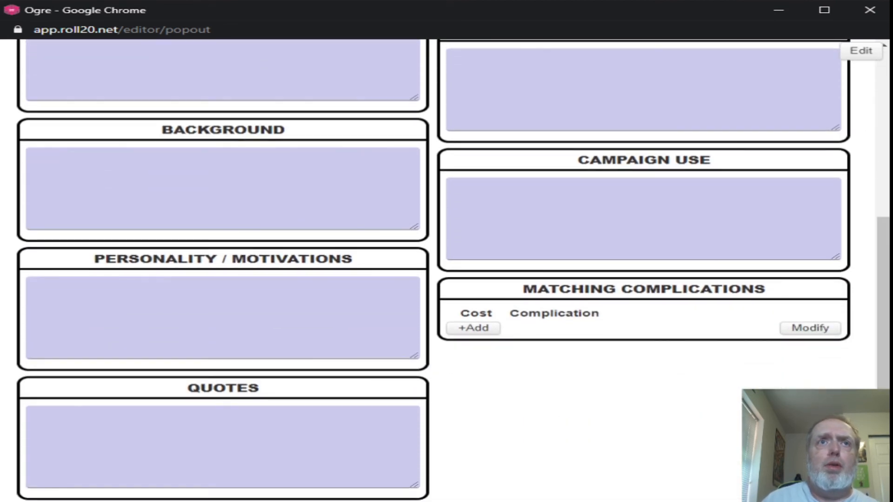
pyautogui.click(471, 329)
pyautogui.click(468, 328)
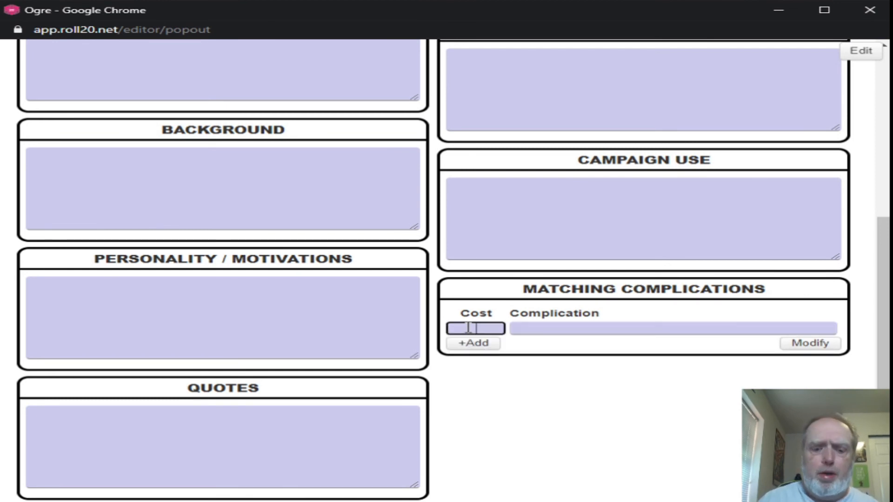
pyautogui.write('30')
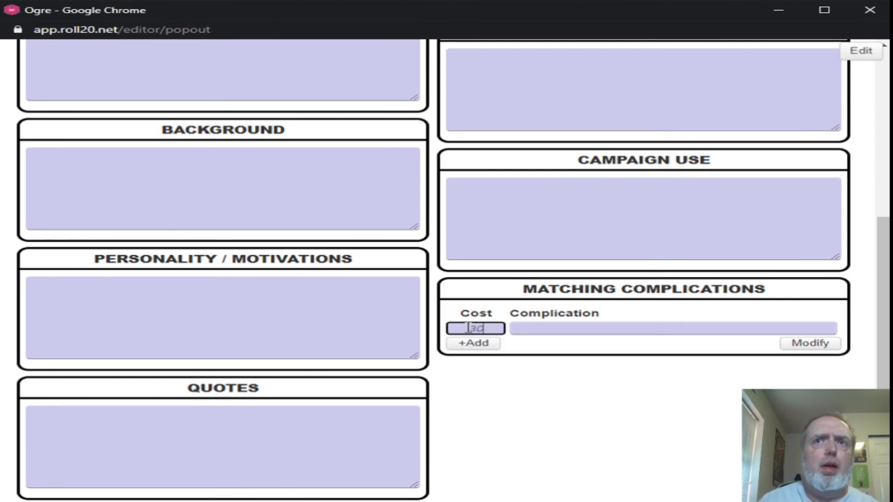
pyautogui.hotkey('alt', 'Tab')
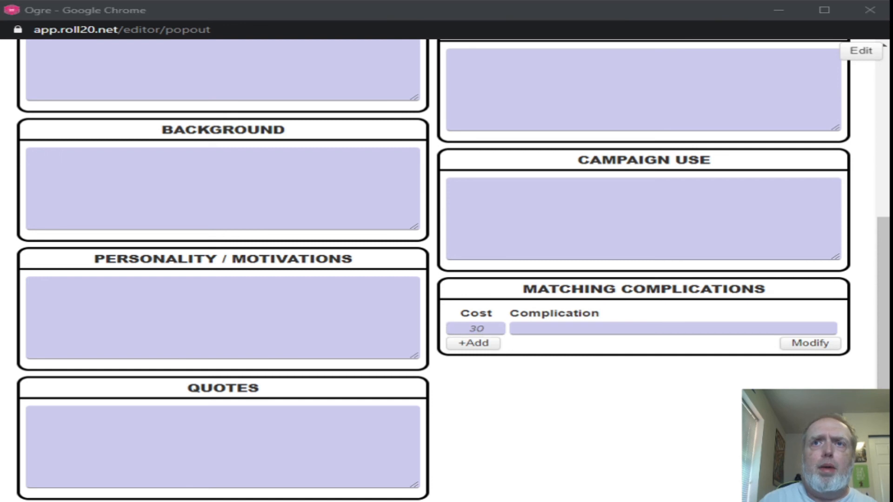
pyautogui.click(650, 329)
pyautogui.write('Enraged: Berserk in combat (Very Common), go 11-, recover 14-')
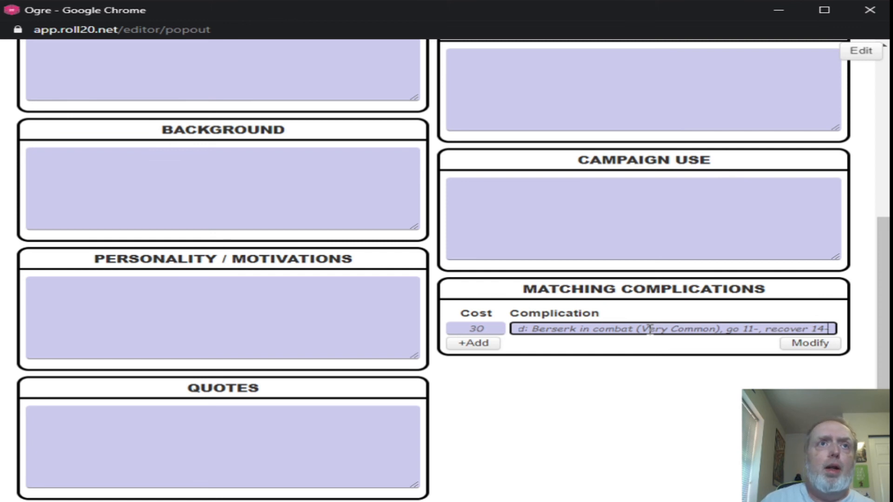
# Move the text "recover 14-" from the Enraged complication into a new complication row below it
pyautogui.click(474, 343)
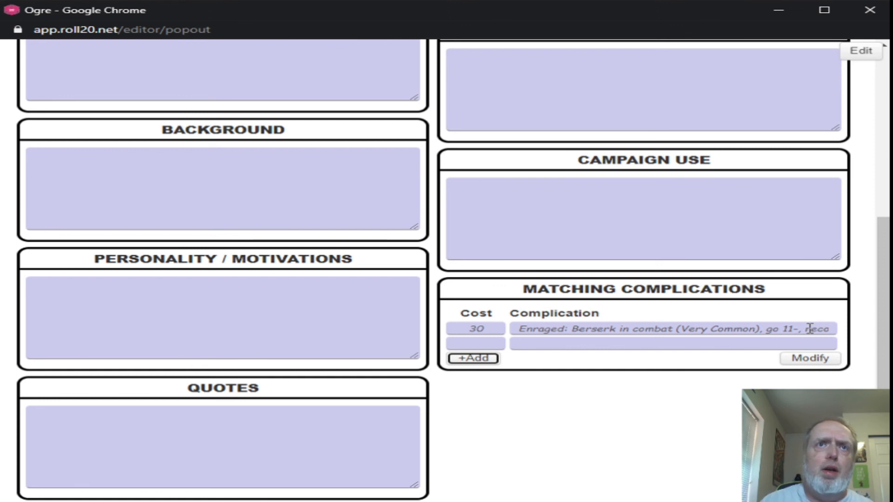
pyautogui.moveTo(810, 329); pyautogui.dragTo(869, 338)
pyautogui.hotkey('ctrl', 'c')
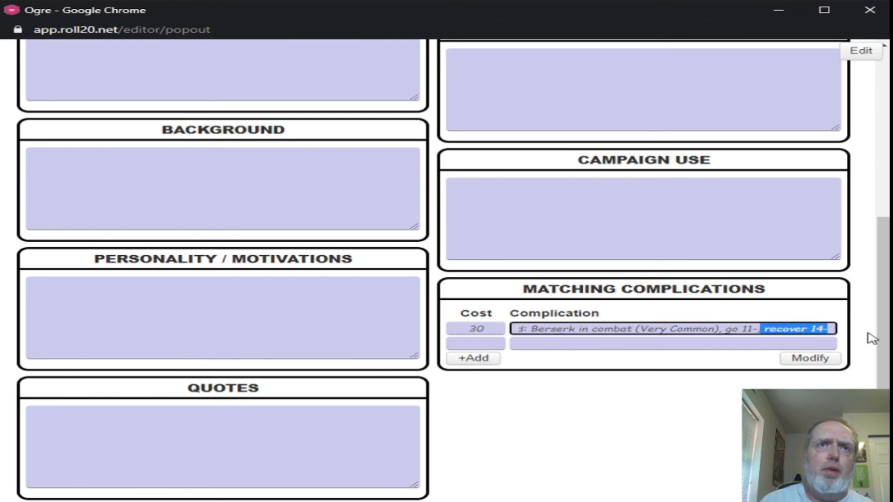
pyautogui.press('BackSpace')
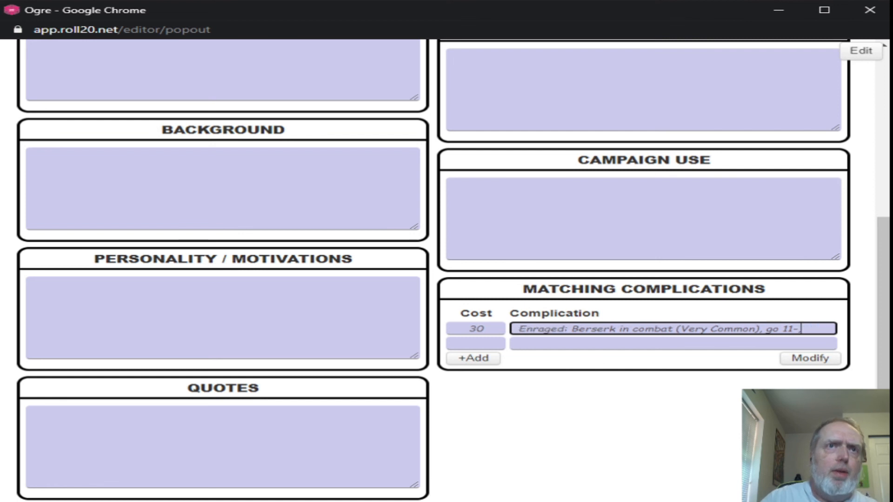
pyautogui.click(585, 346)
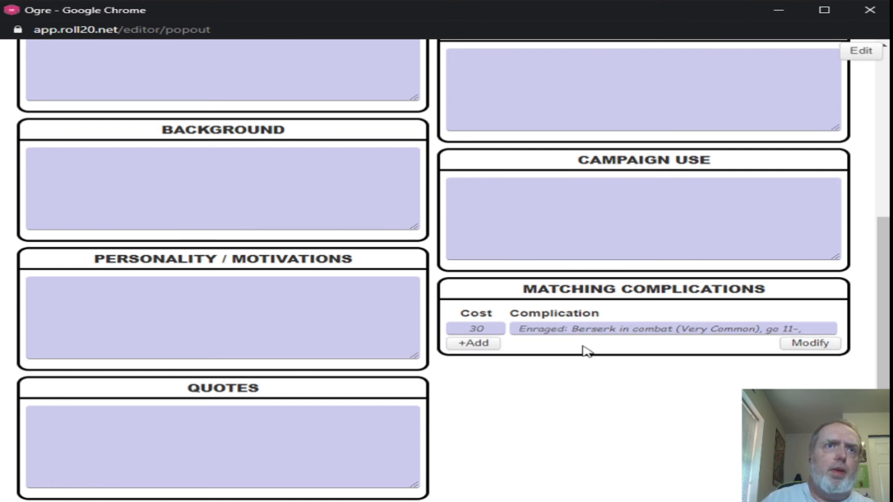
pyautogui.click(479, 346)
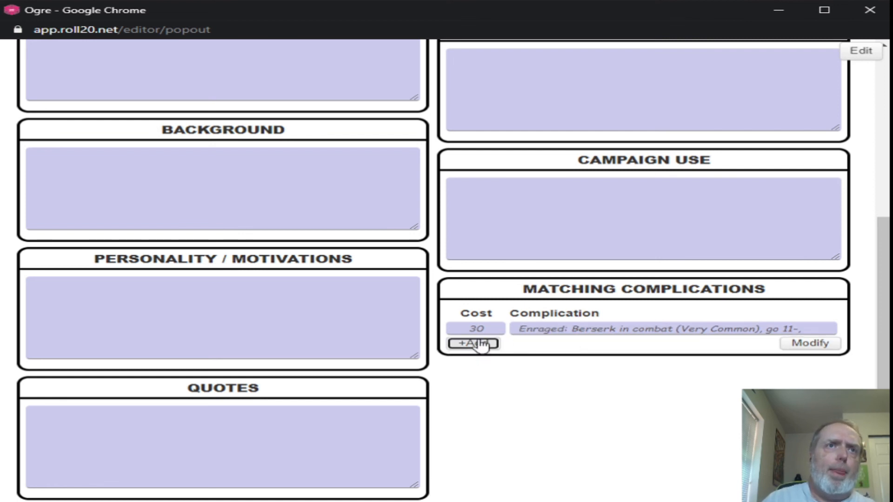
pyautogui.click(528, 342)
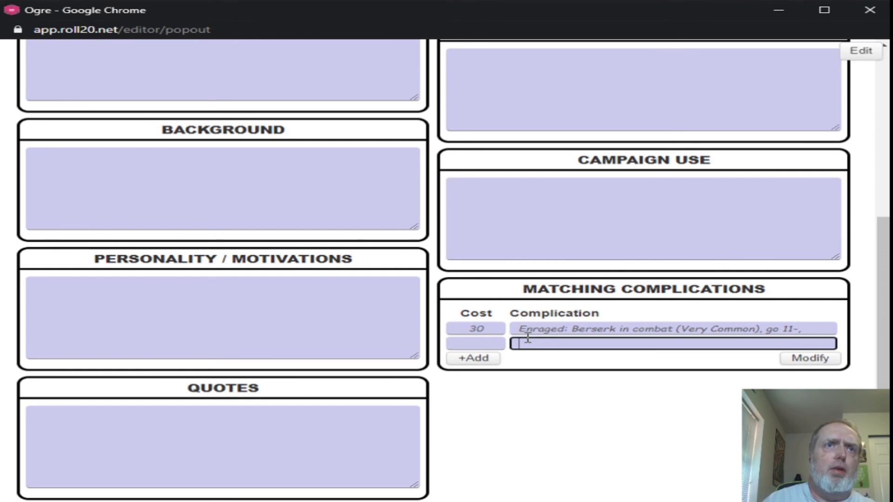
pyautogui.hotkey('ctrl', 'v')
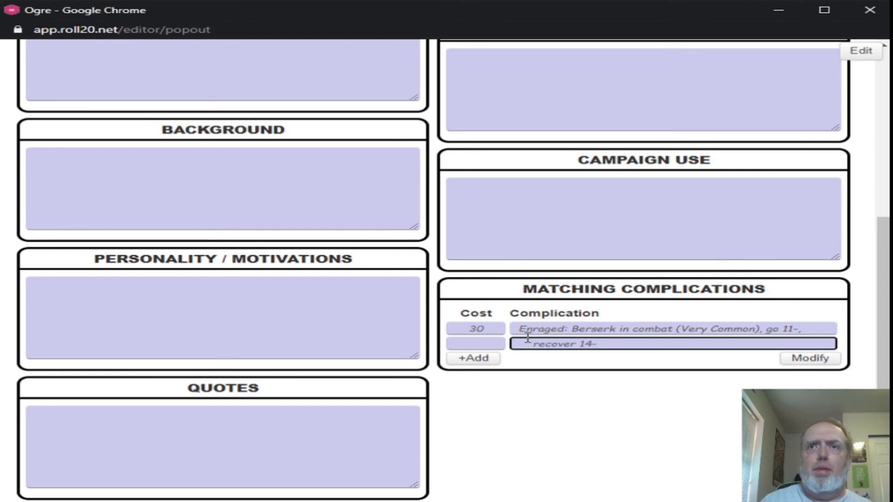
# Add a matching complication costing 15: "Psychological Complication: Devolutionized Memory (Common, Strong)"
pyautogui.click(473, 359)
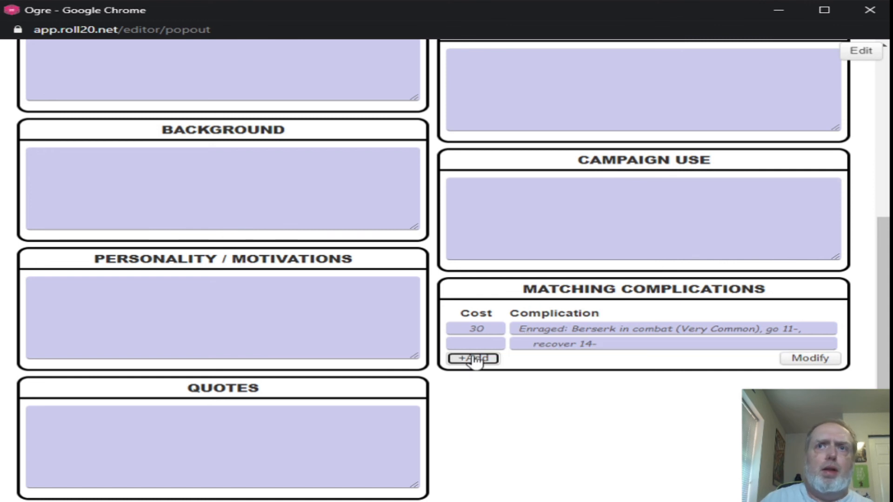
pyautogui.click(474, 357)
pyautogui.write('15')
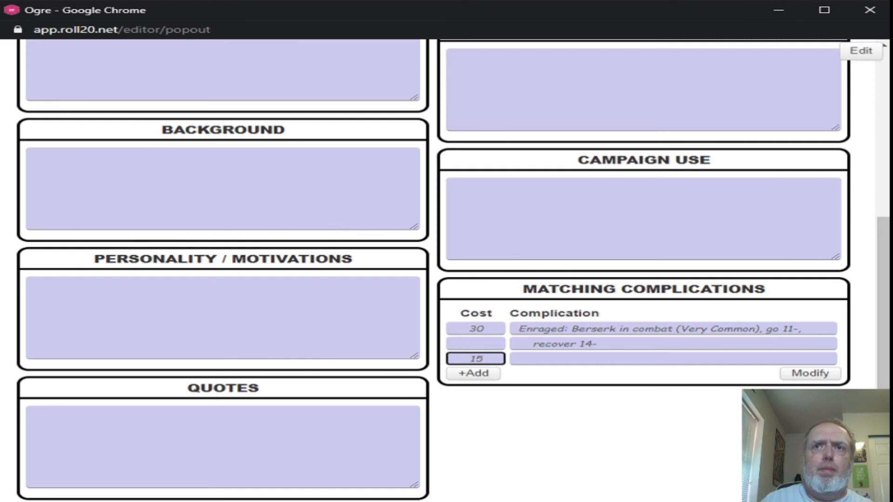
pyautogui.hotkey('alt', 'Tab')
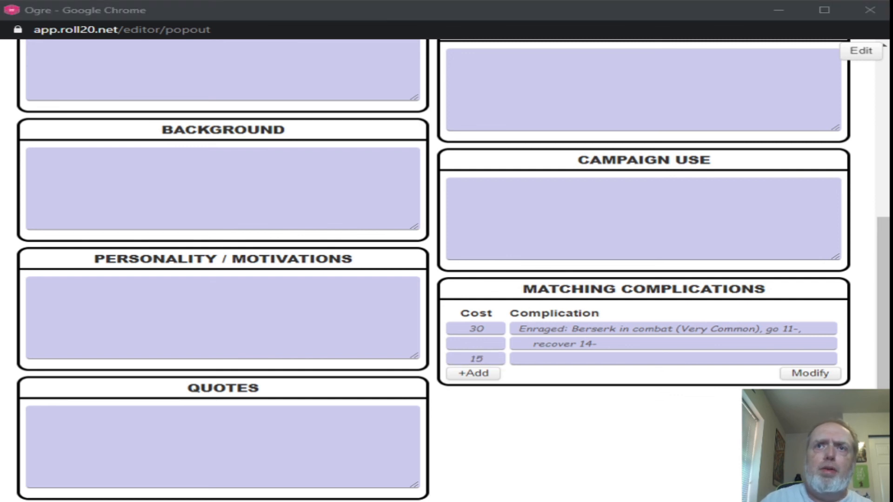
pyautogui.click(655, 359)
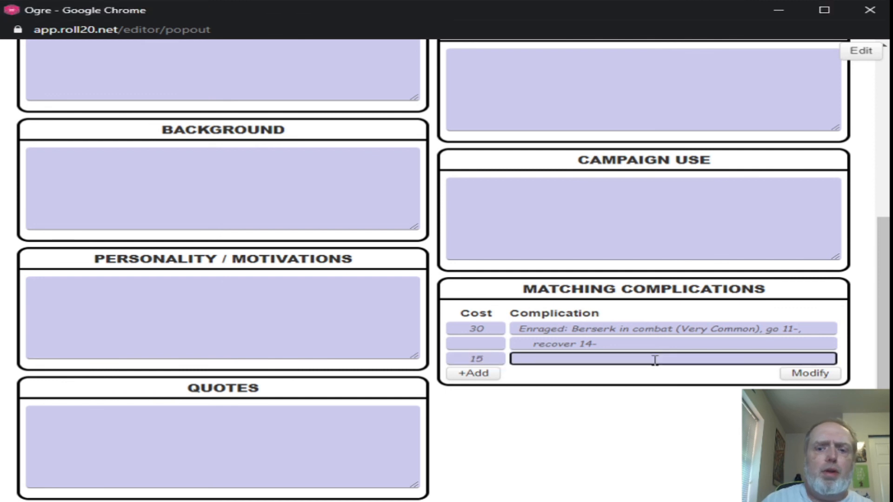
pyautogui.write('Complication: Devolutionized Memory (Common, Strong')
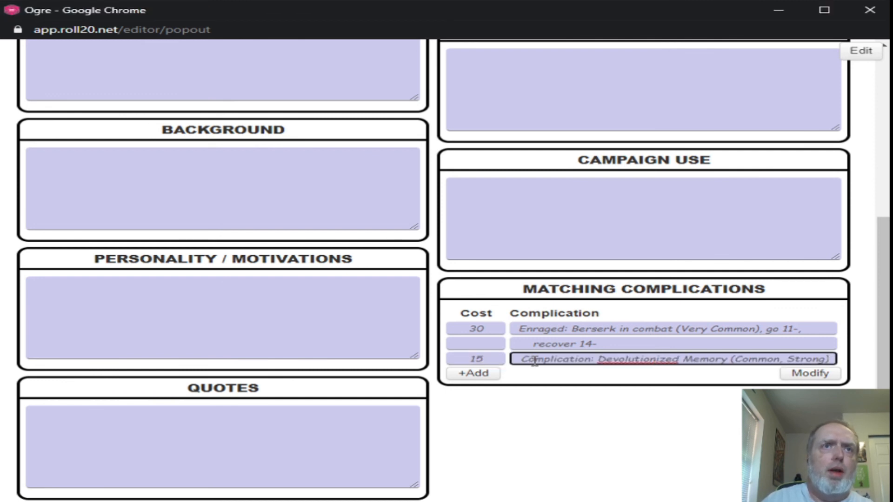
pyautogui.press('Home')
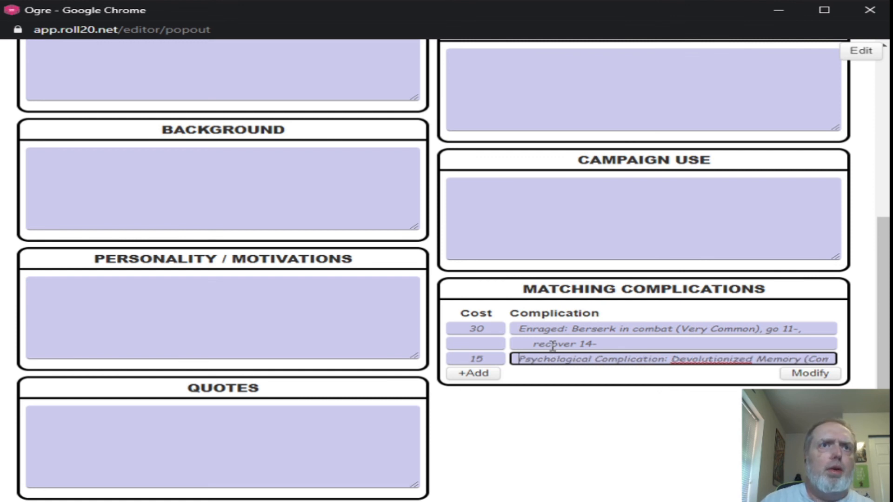
# Try shortening the psychological entry by removing the word "Complication", and restore its full text
pyautogui.doubleClick(620, 361)
pyautogui.press('BackSpace')
pyautogui.press('Delete')
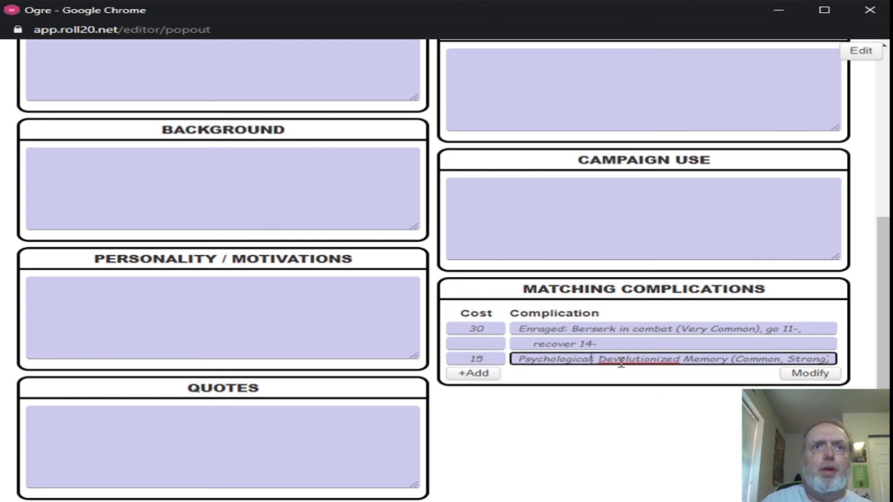
pyautogui.hotkey('ctrl', 'a')
pyautogui.hotkey('ctrl', 'v')
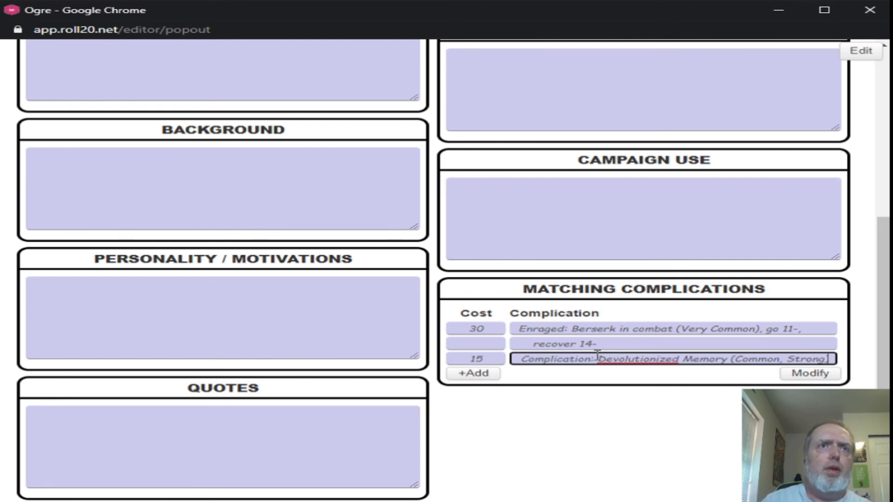
pyautogui.press('Home')
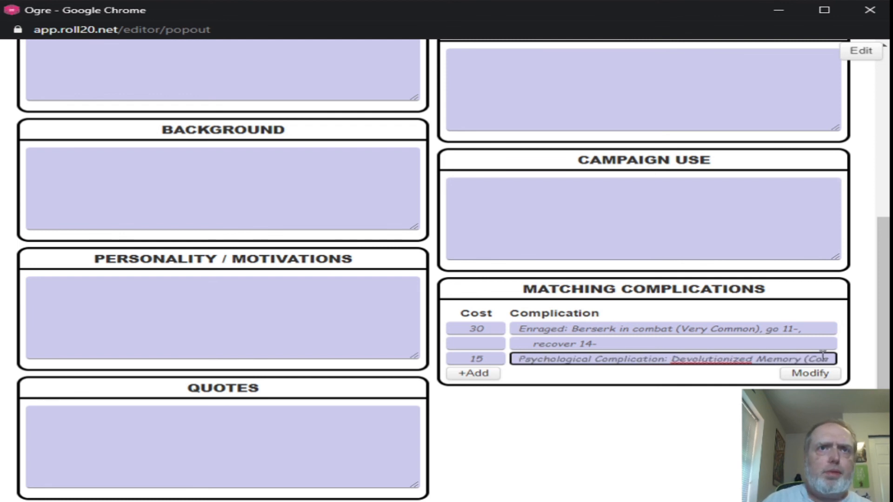
# Move "(Common, Strong)" from the psychological complication into a new complication row below it
pyautogui.click(801, 358)
pyautogui.moveTo(801, 359); pyautogui.dragTo(828, 359)
pyautogui.hotkey('ctrl', 'c')
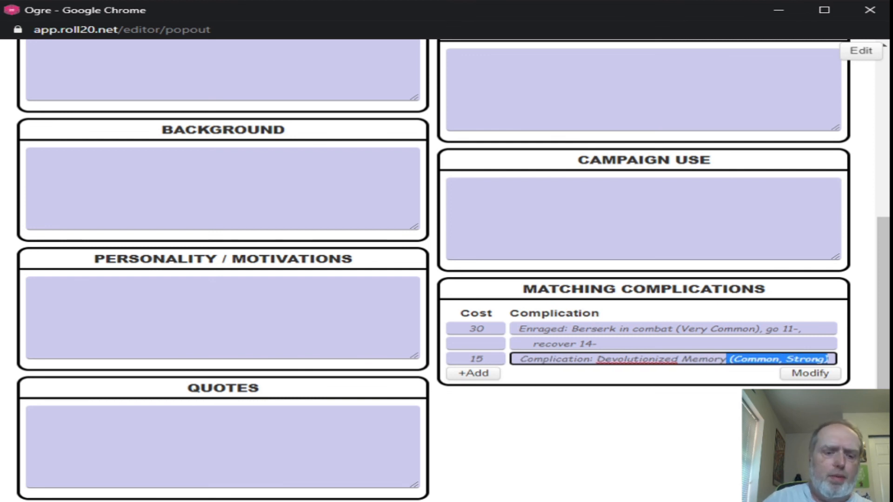
pyautogui.press('BackSpace')
pyautogui.click(473, 374)
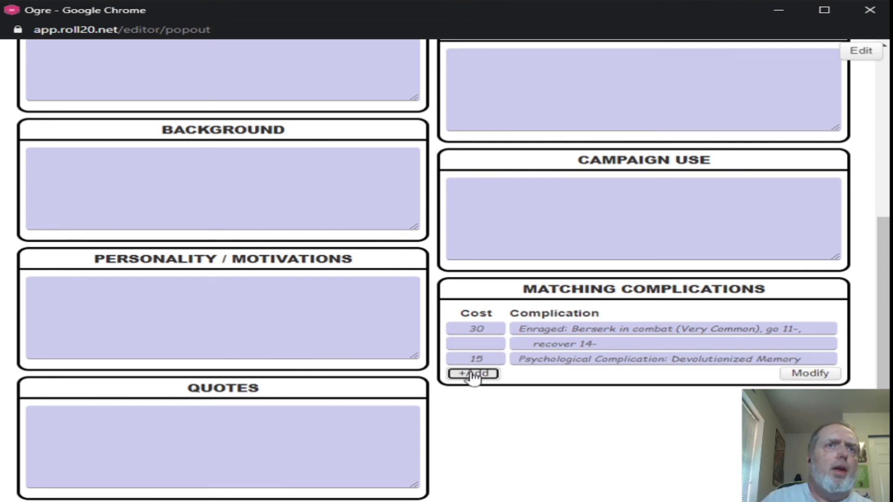
pyautogui.click(536, 374)
pyautogui.hotkey('ctrl', 'v')
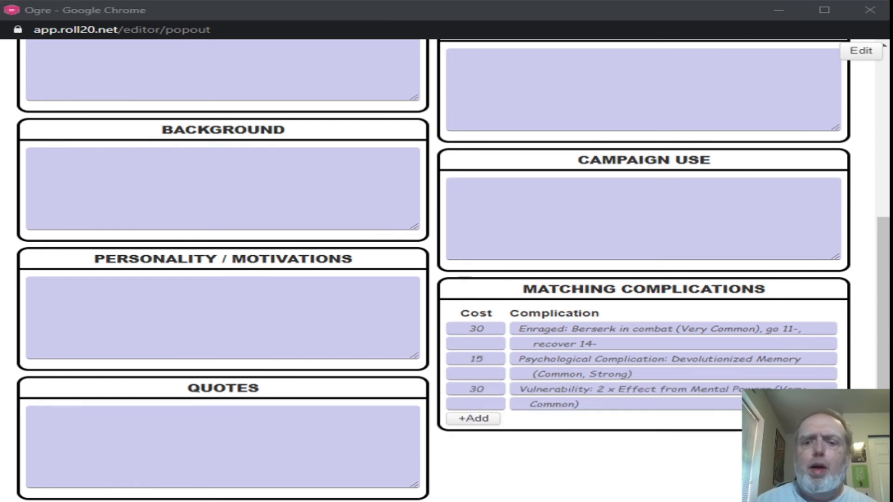
# Set the total points to 400 and the experience points earned, spent and unspent to 0
pyautogui.moveTo(884, 278); pyautogui.dragTo(866, 56)
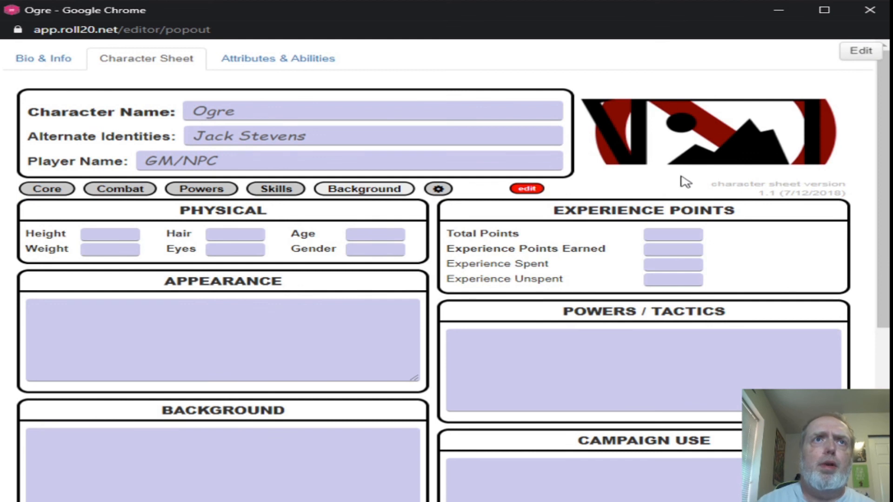
pyautogui.click(674, 233)
pyautogui.write('400')
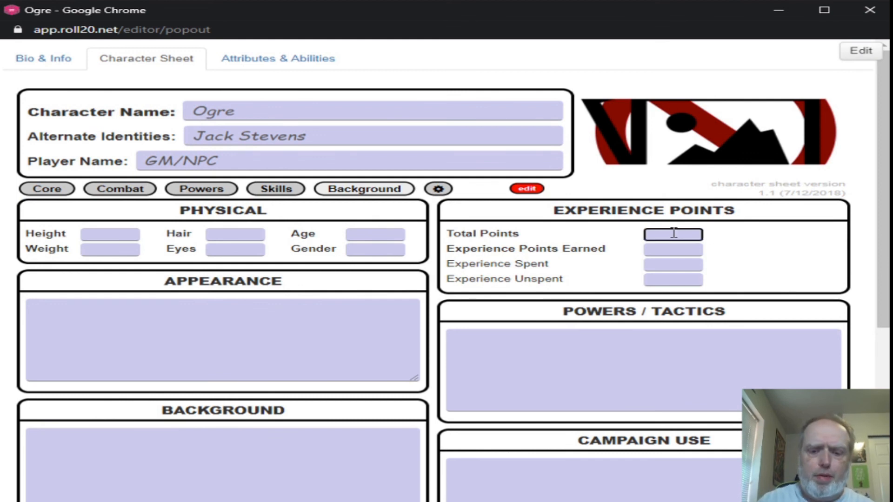
pyautogui.press('Tab')
pyautogui.write('0')
pyautogui.press('Tab')
pyautogui.write('0')
pyautogui.press('Tab')
pyautogui.write('0')
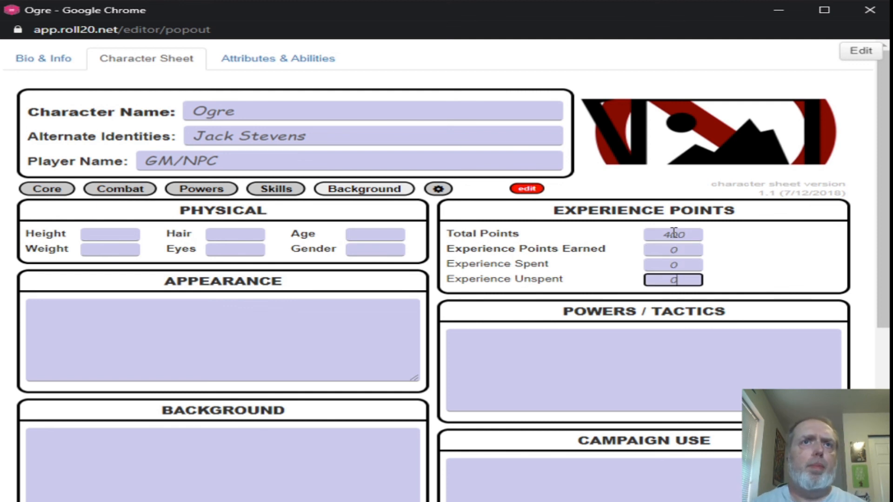